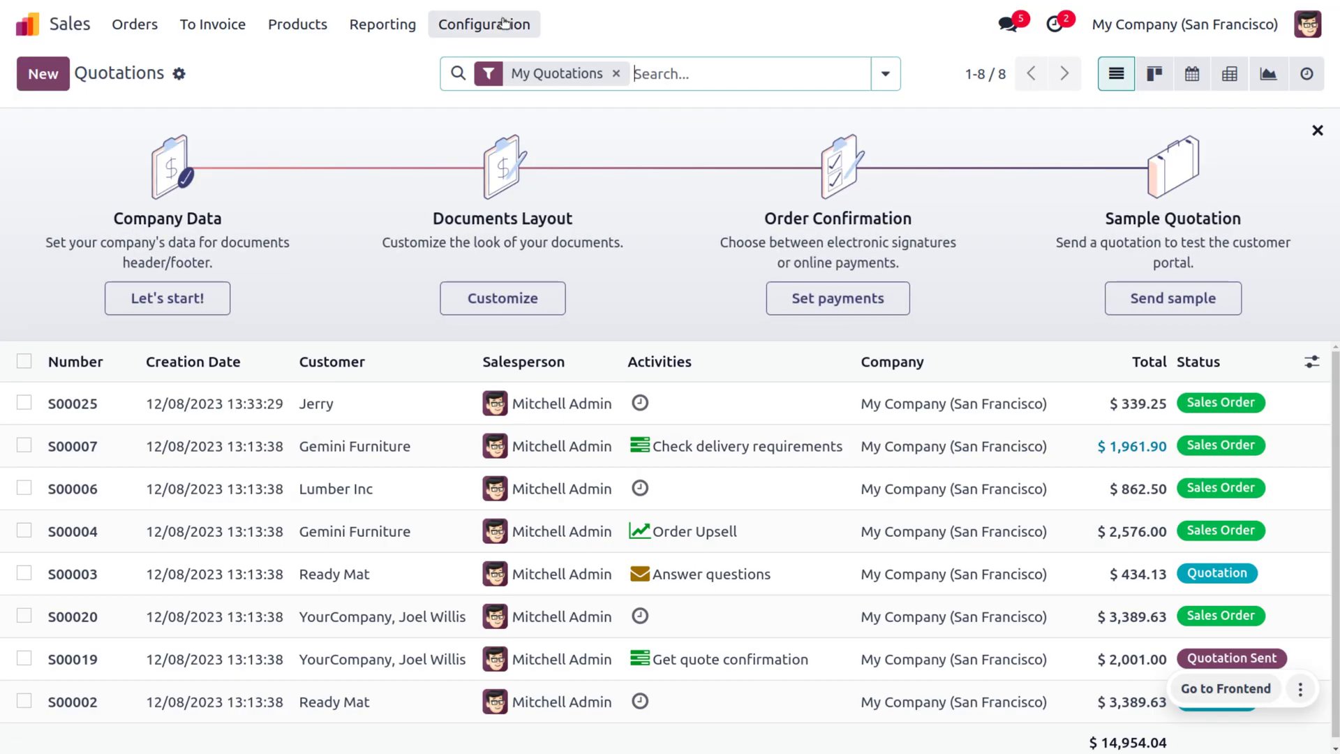
# Set Customer Account to 'On invitation' in the Sales settings and save.
pyautogui.click(504, 21)
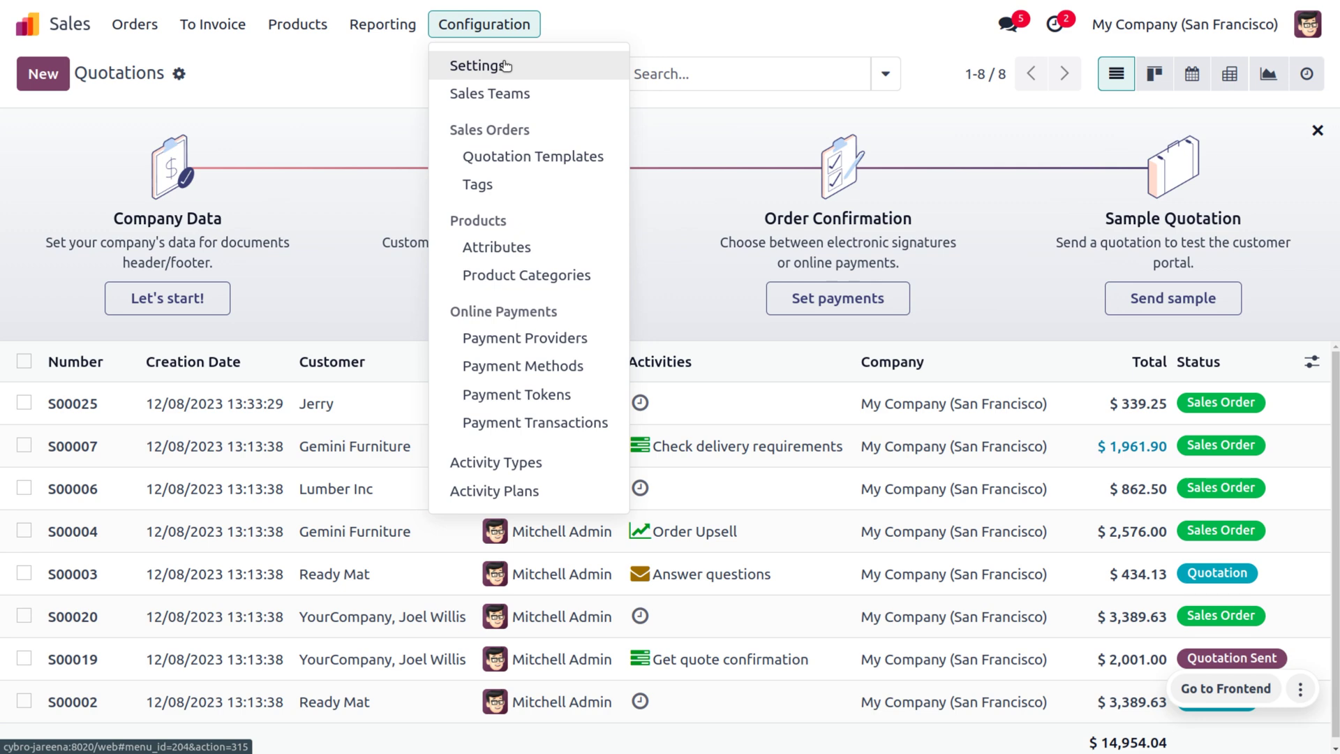
pyautogui.click(503, 65)
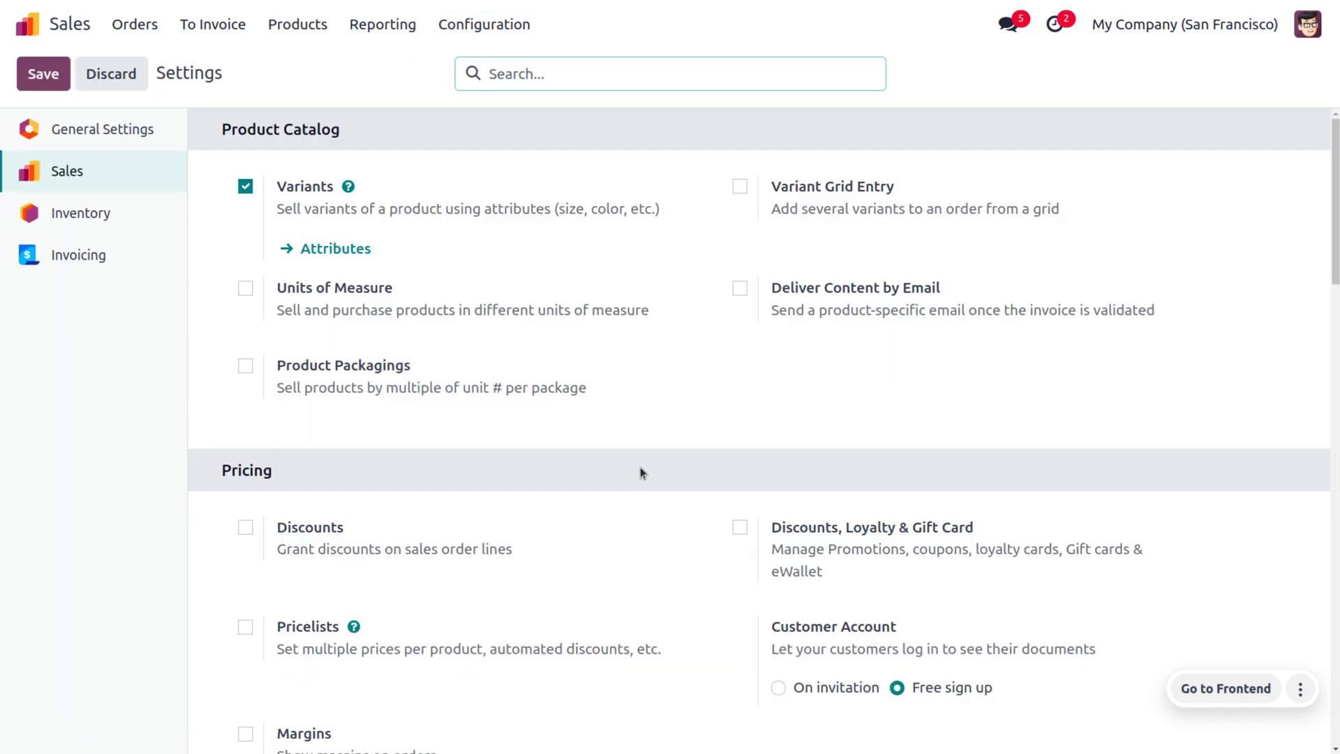
pyautogui.scroll(-3, 640, 468)
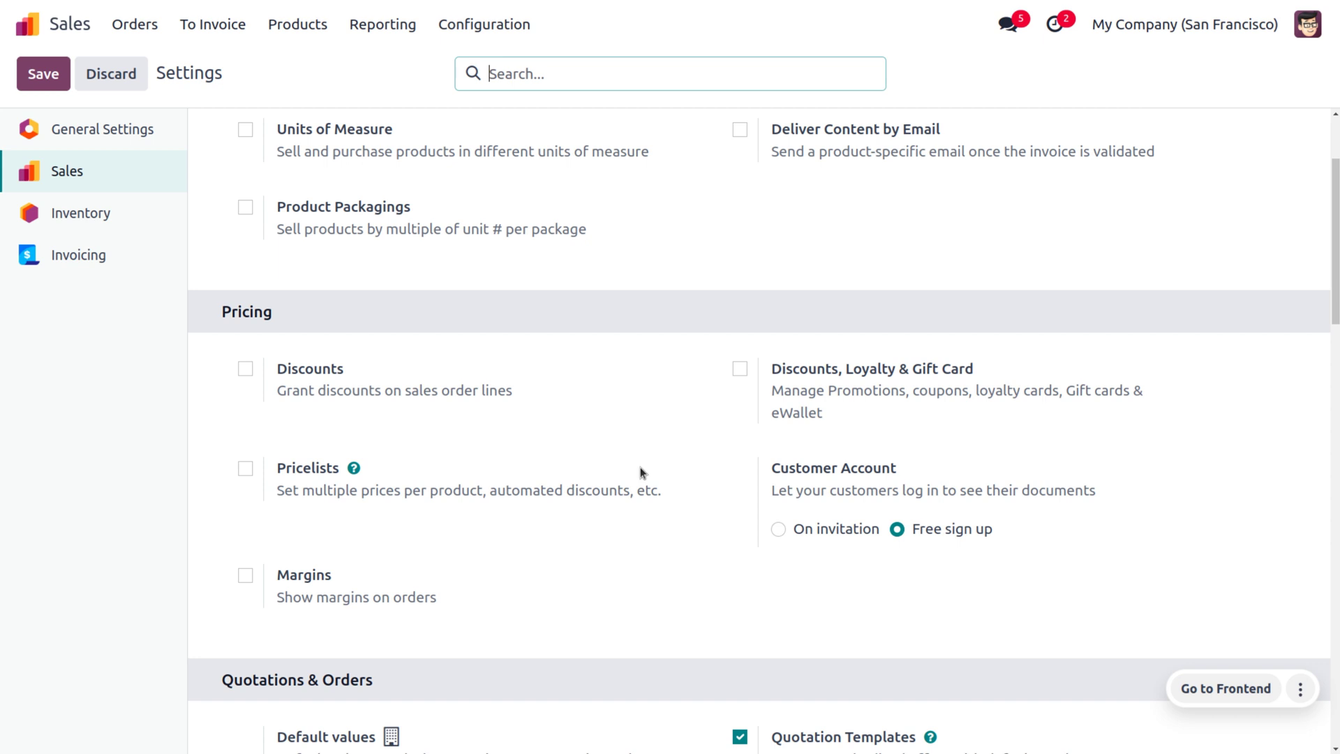
pyautogui.click(799, 532)
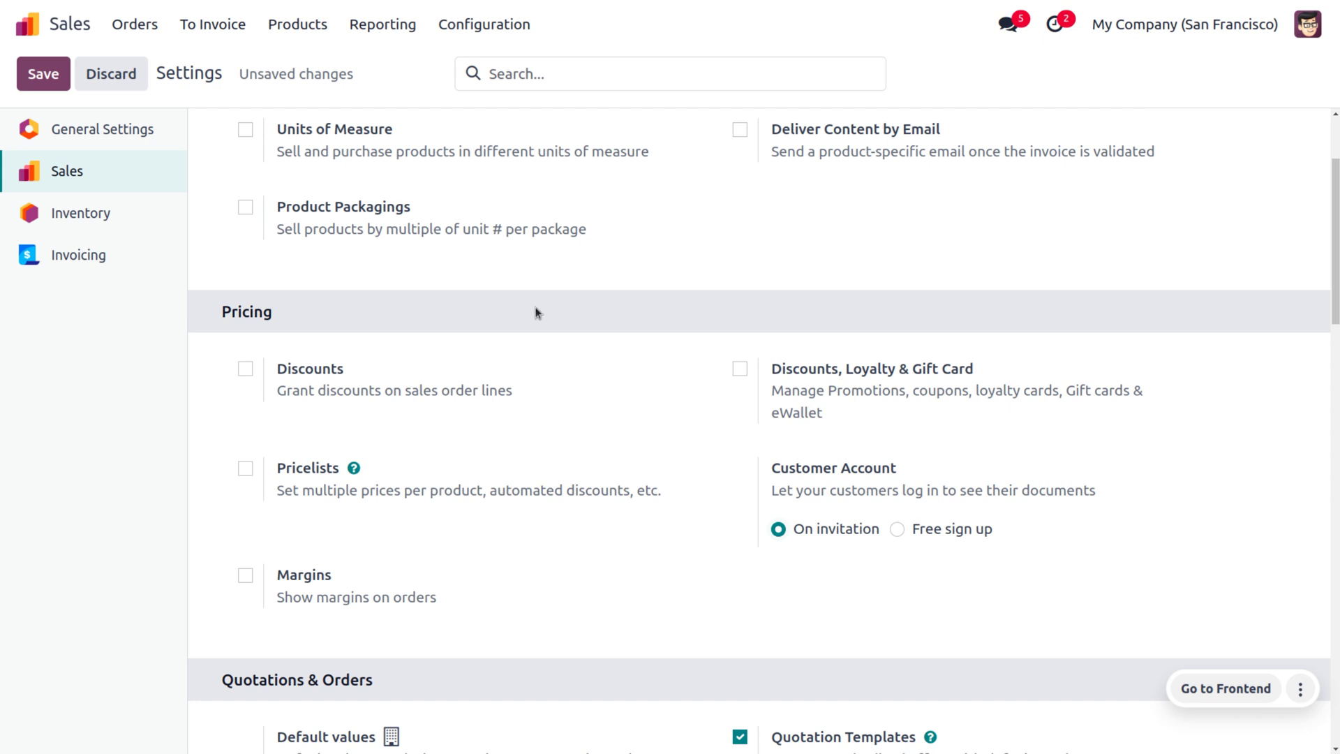
pyautogui.hotkey('alt', 's')
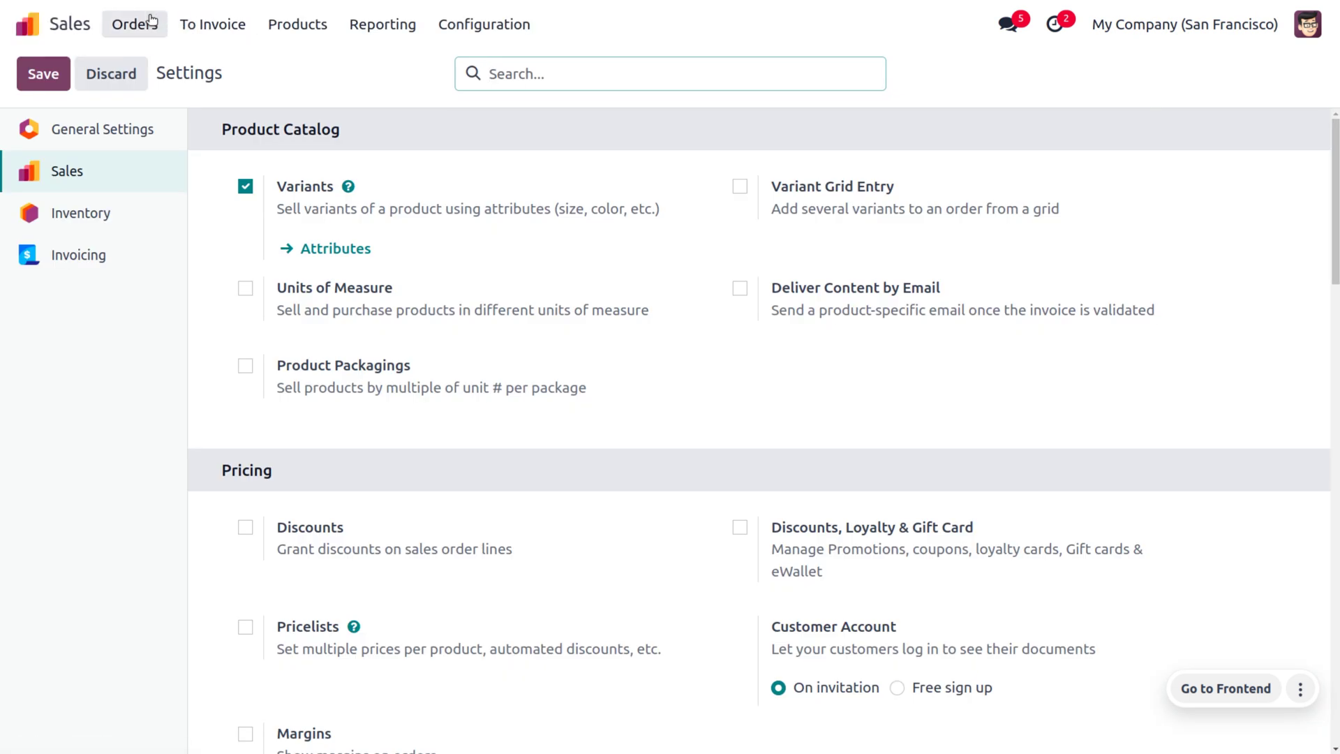
# Clear the Customer Invoices filter, search the customer by name, and open Grant portal access for that record.
pyautogui.click(151, 21)
pyautogui.click(193, 157)
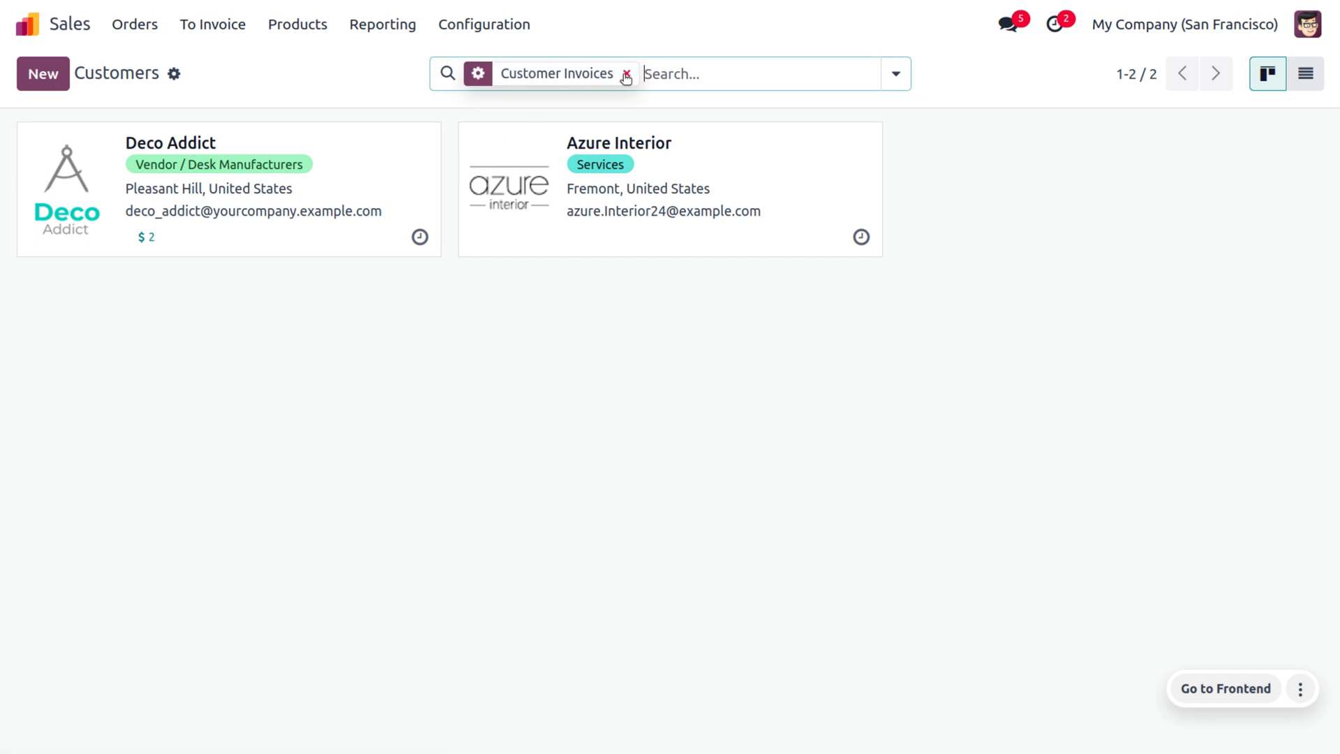
pyautogui.click(626, 73)
pyautogui.write('jonny')
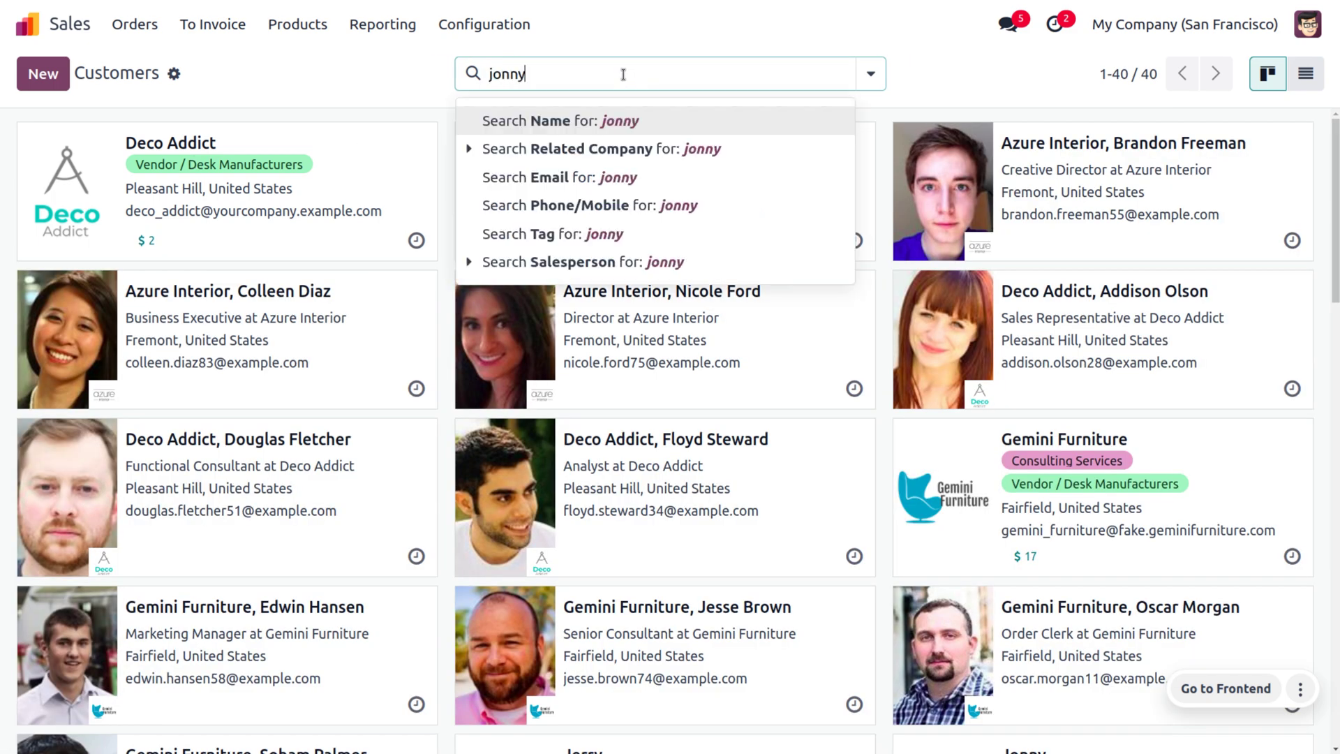
pyautogui.press('Return')
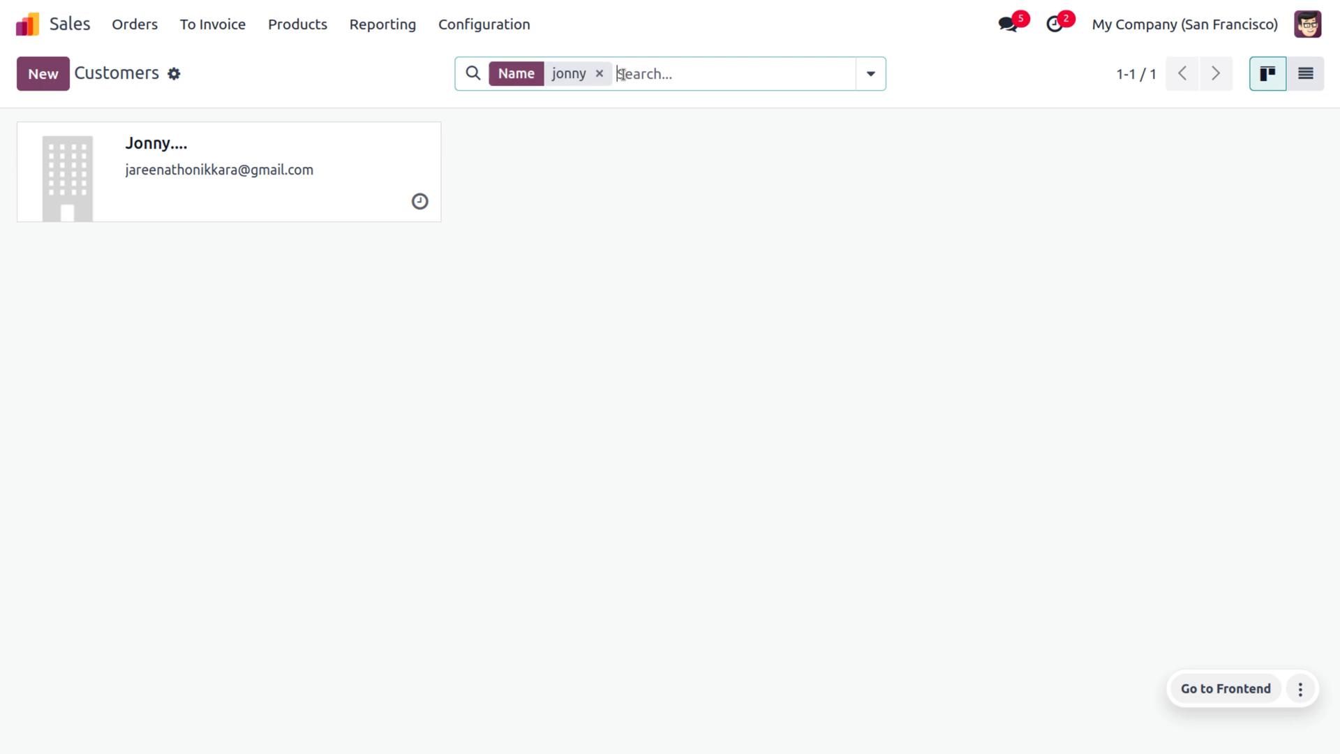
pyautogui.click(233, 173)
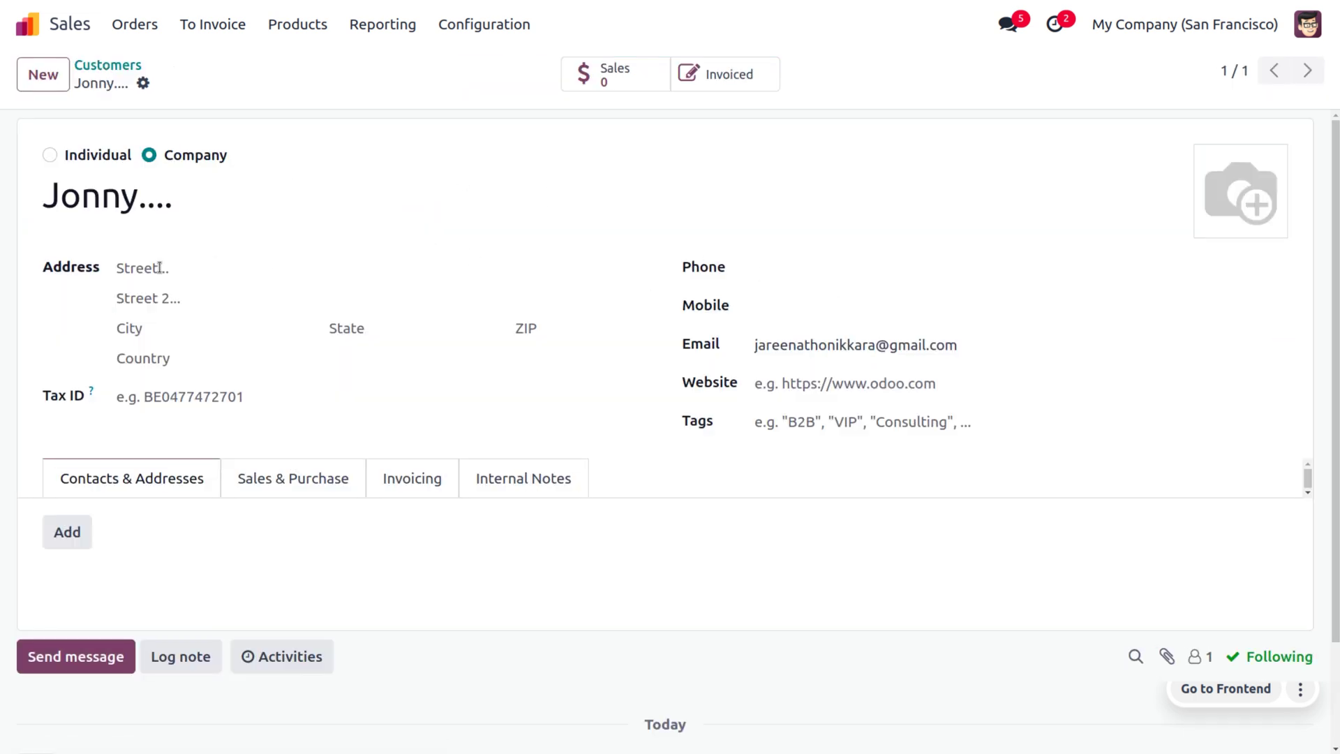
pyautogui.click(143, 83)
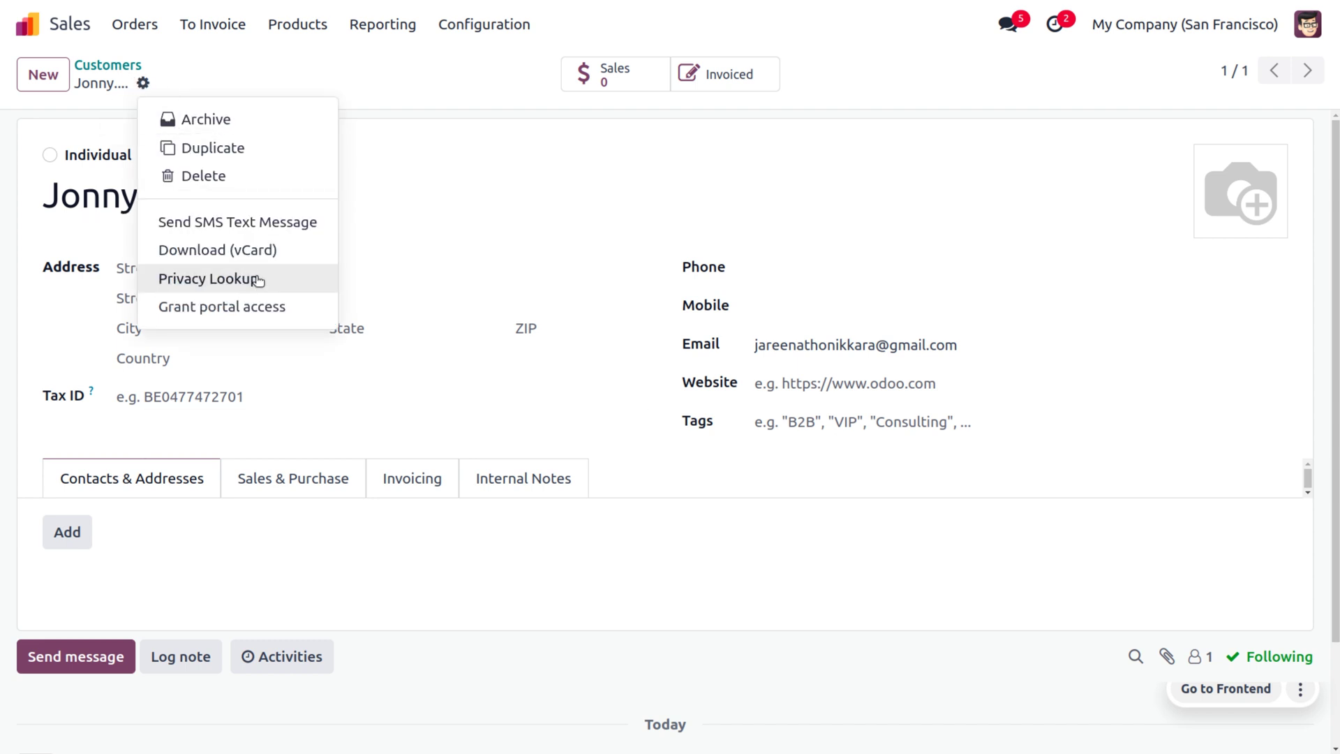
pyautogui.click(272, 315)
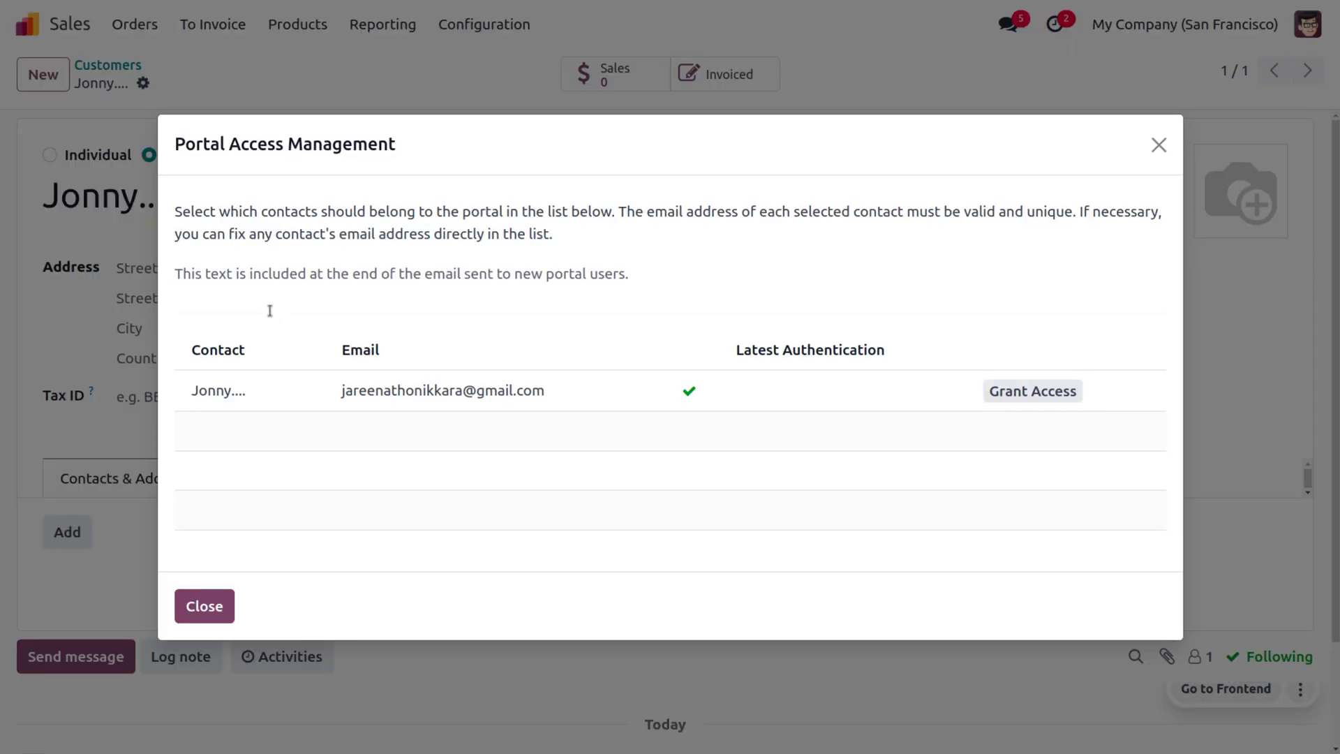
# Grant the customer portal access, then read the 'Your account at My Company (San Francisco)' email in Gmail.
pyautogui.click(1030, 391)
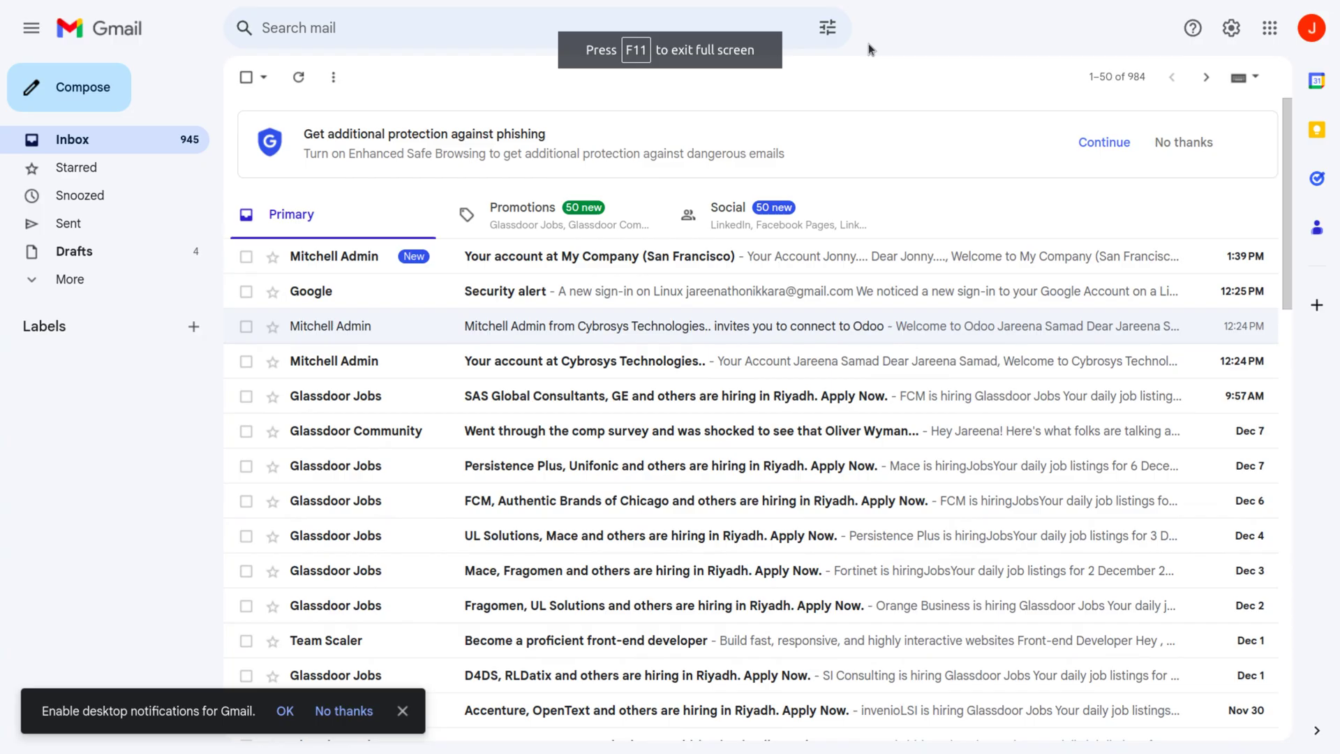
pyautogui.click(630, 259)
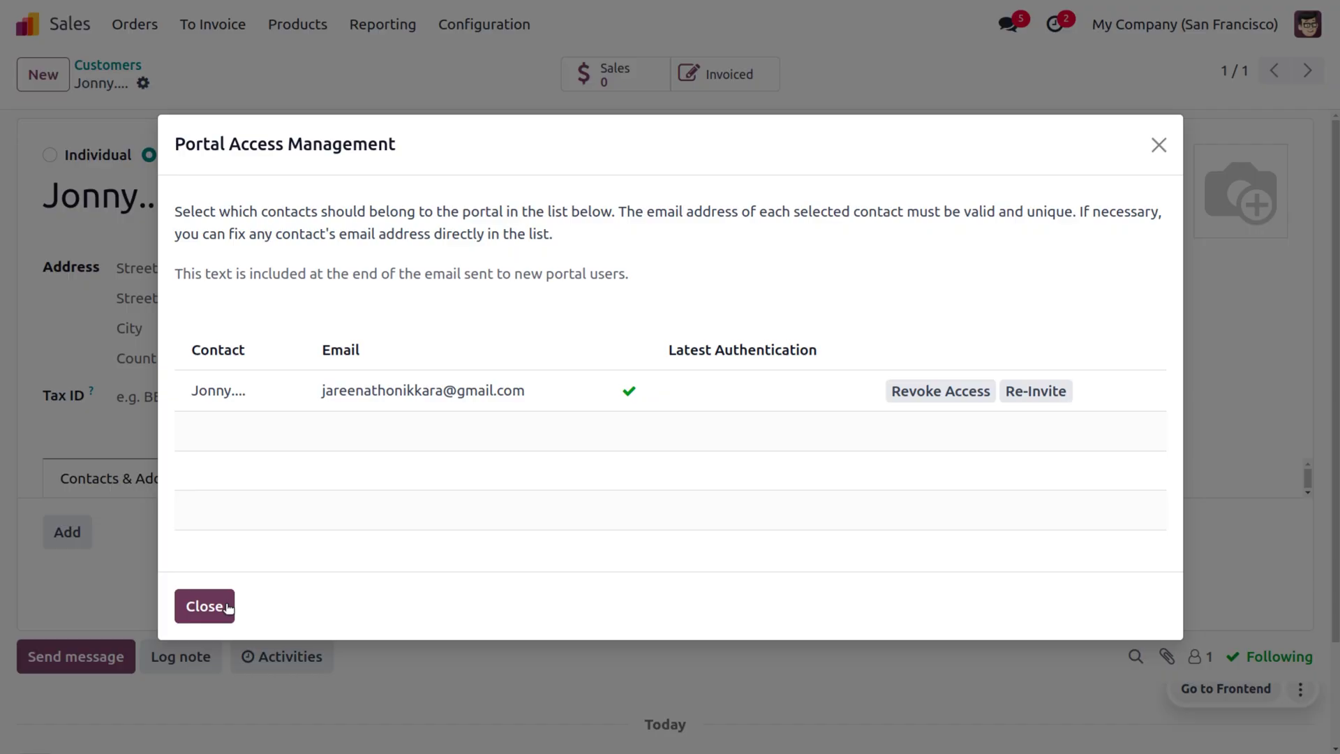
# Open the new portal user under Settings > Users, with all users listed, and send an invitation email.
pyautogui.click(225, 604)
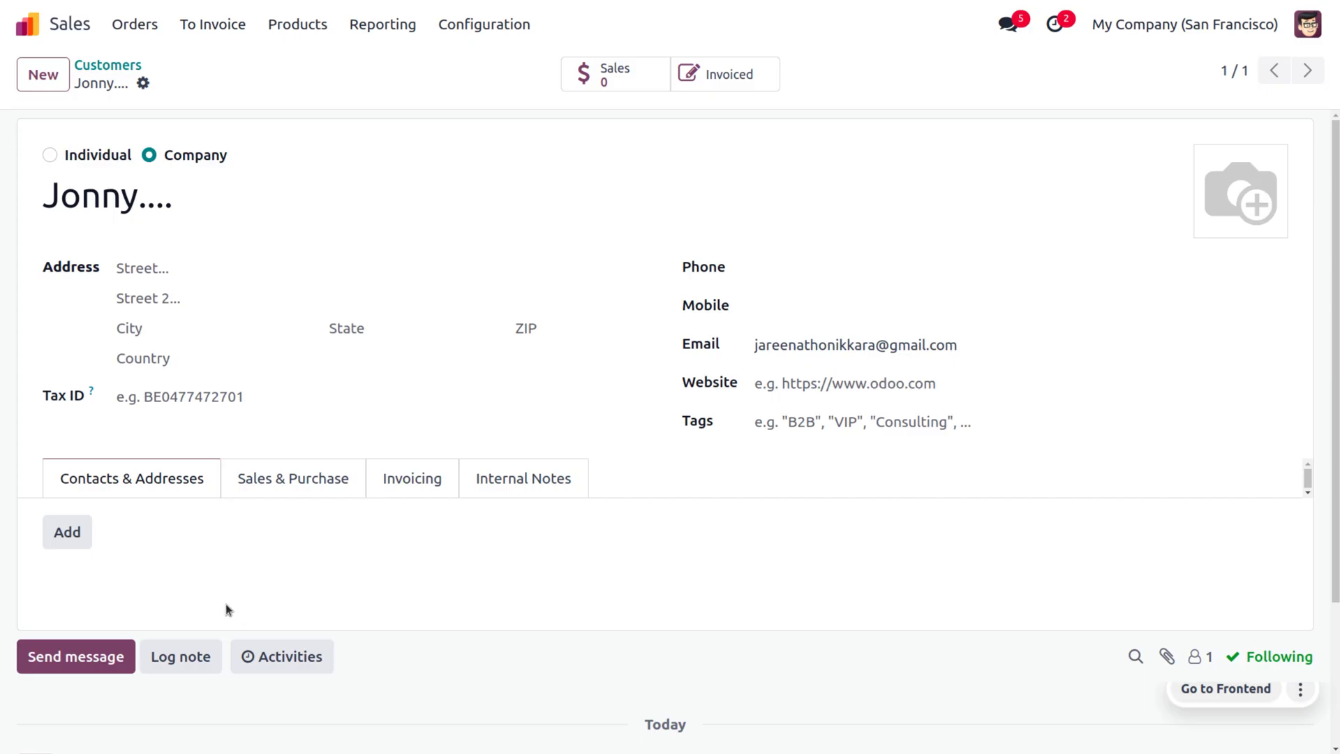
pyautogui.click(30, 36)
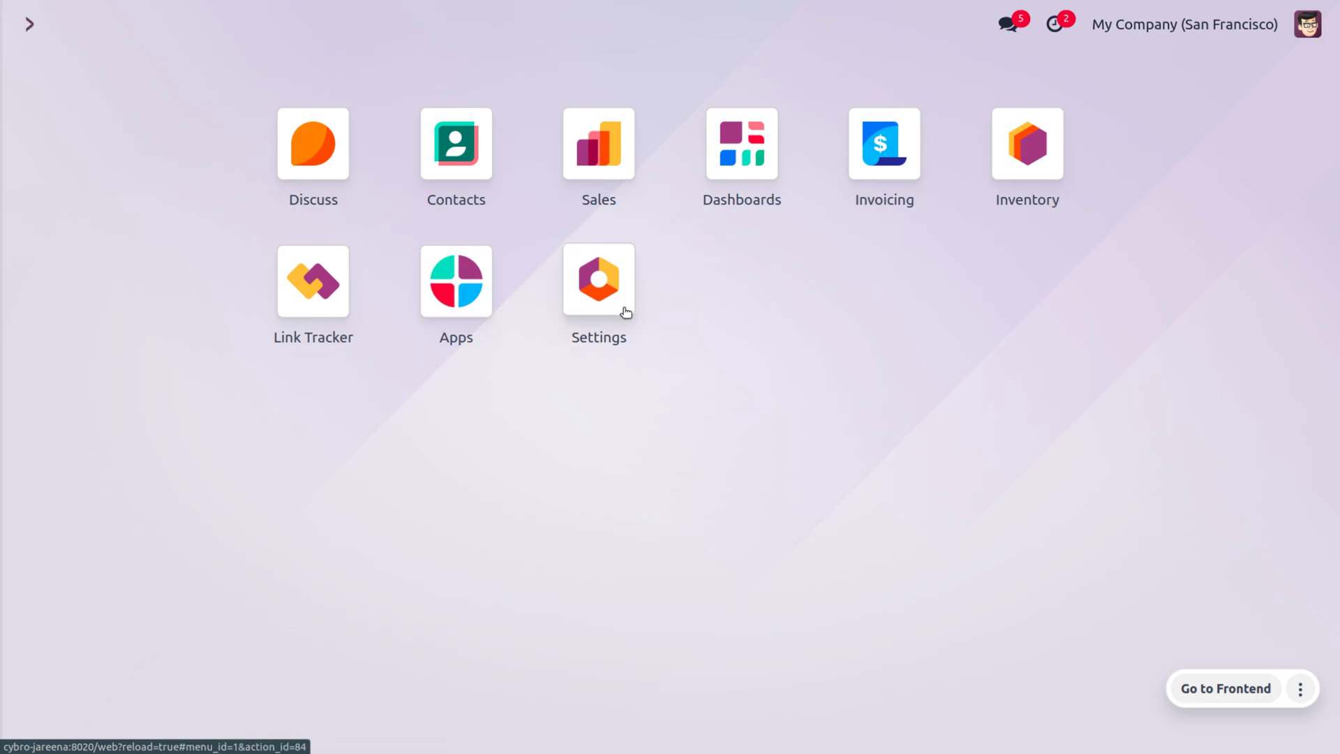
pyautogui.click(625, 311)
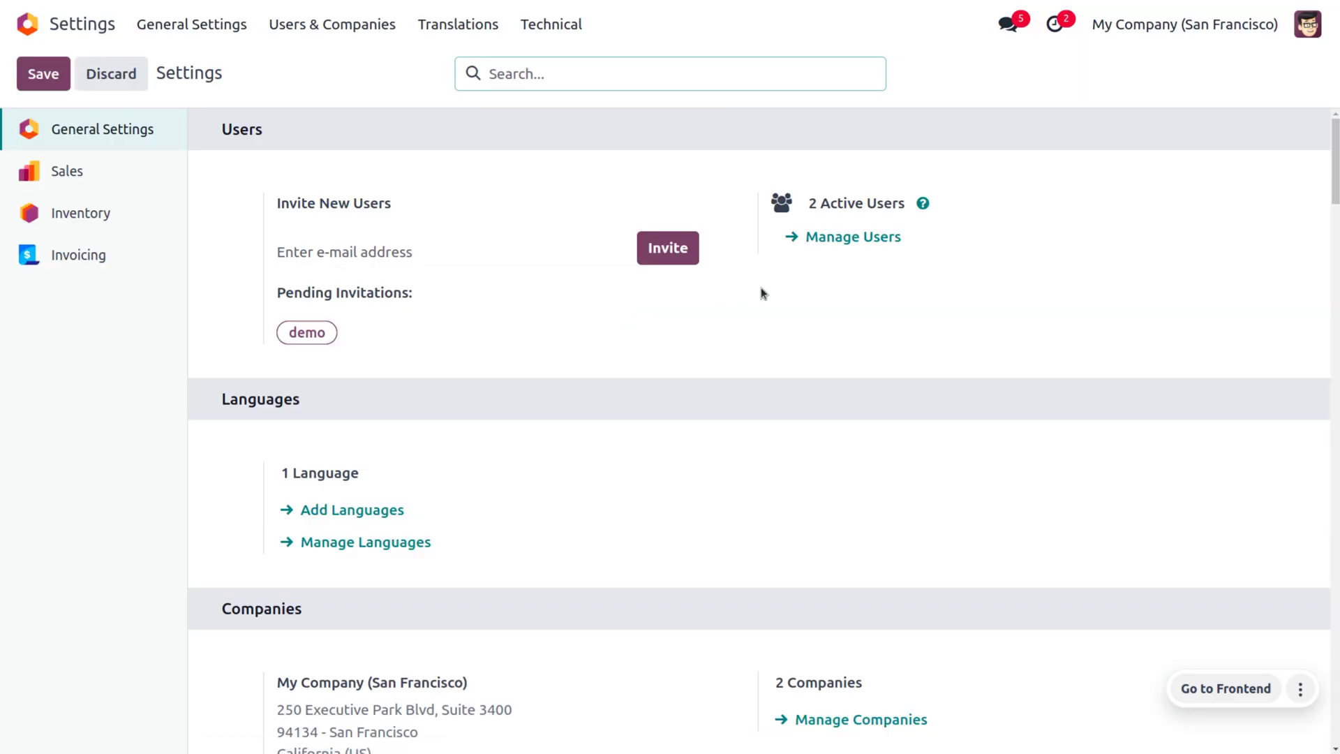
pyautogui.click(821, 237)
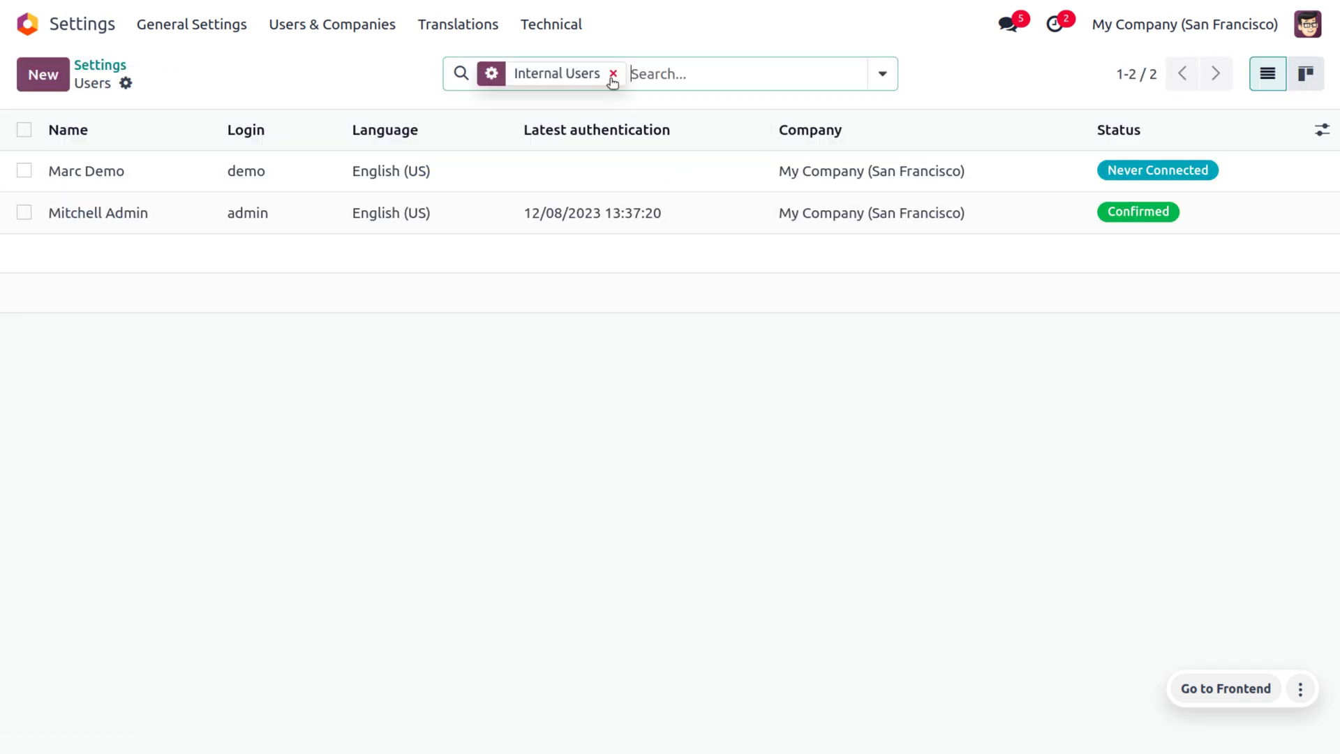
pyautogui.click(614, 75)
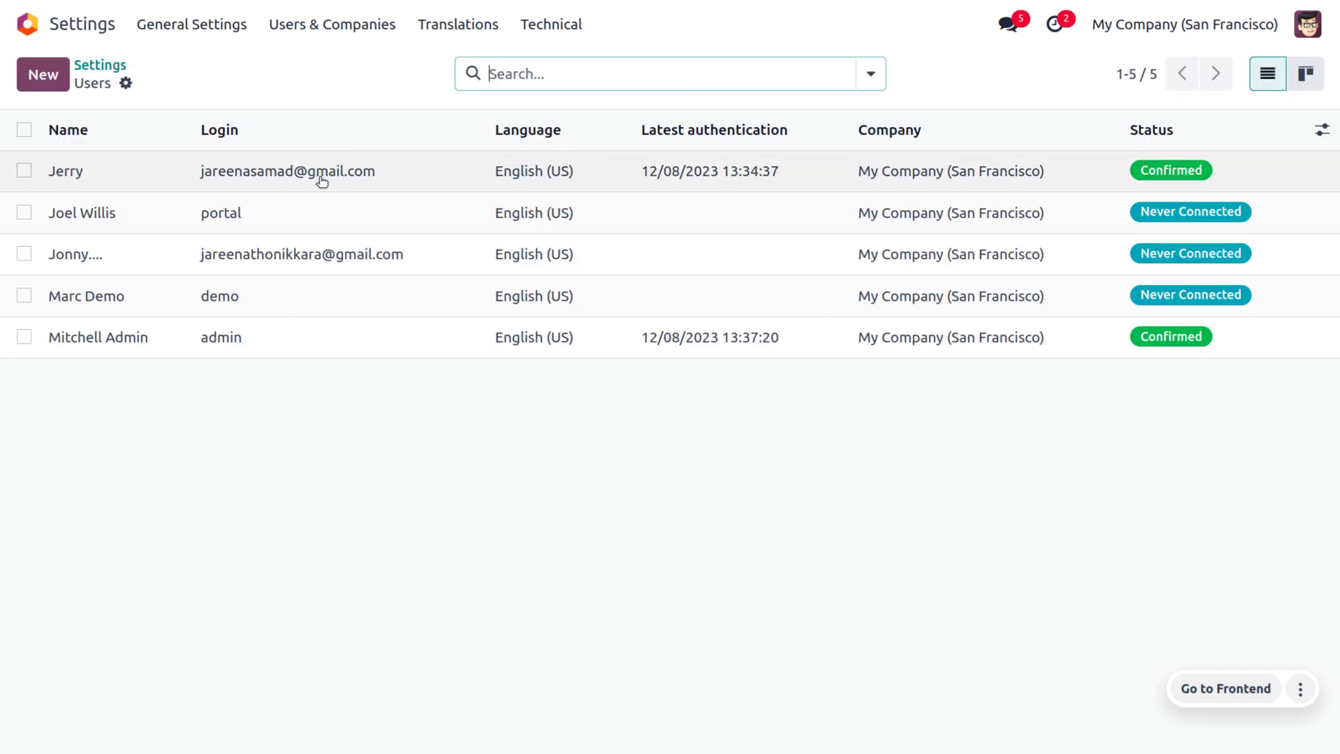
pyautogui.click(340, 259)
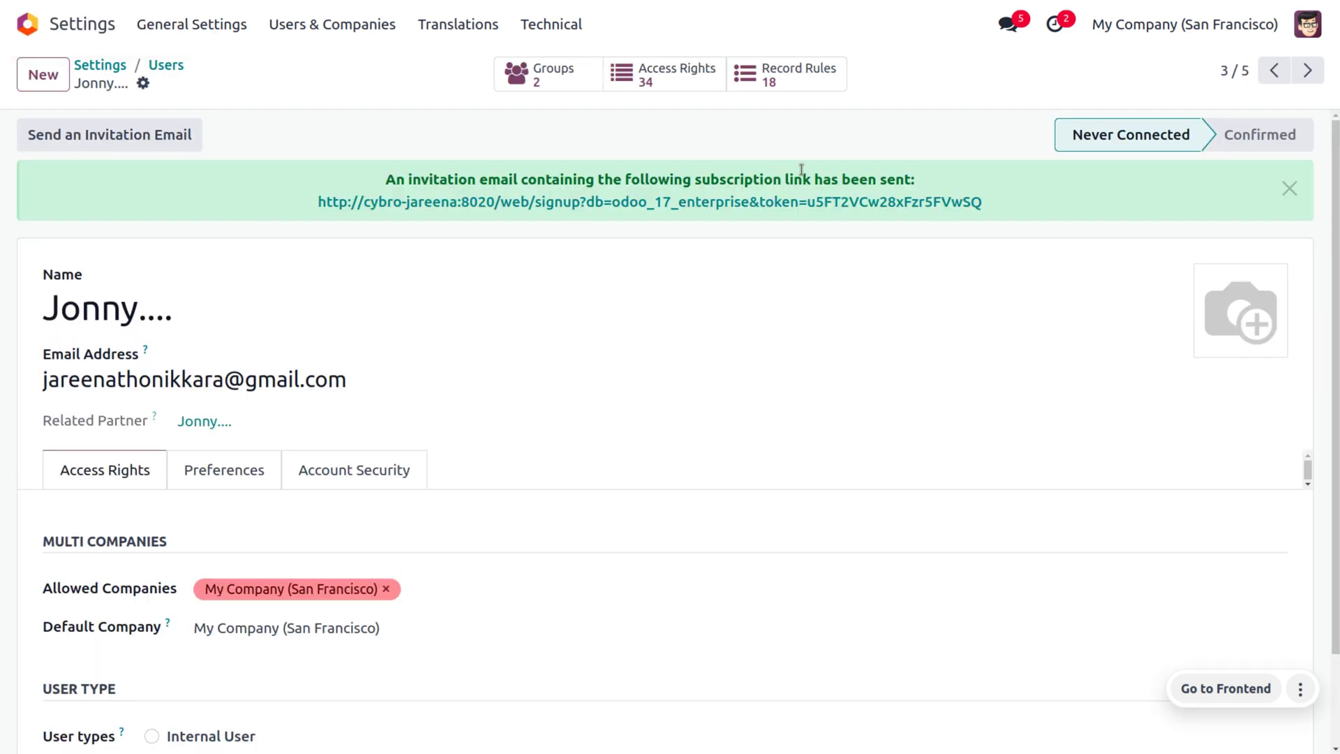
pyautogui.click(127, 143)
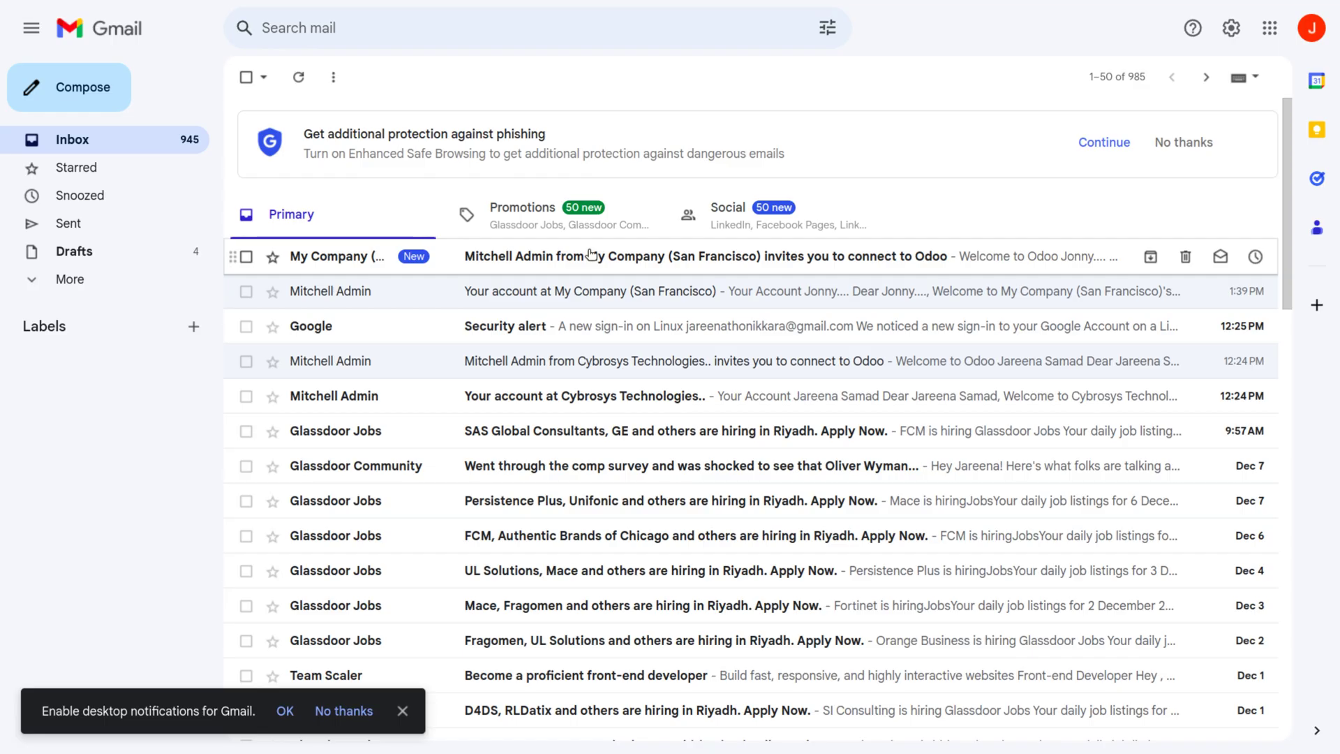
# Open the unread 'invites you to connect to Odoo' email from My Company (San Francisco).
pyautogui.click(589, 255)
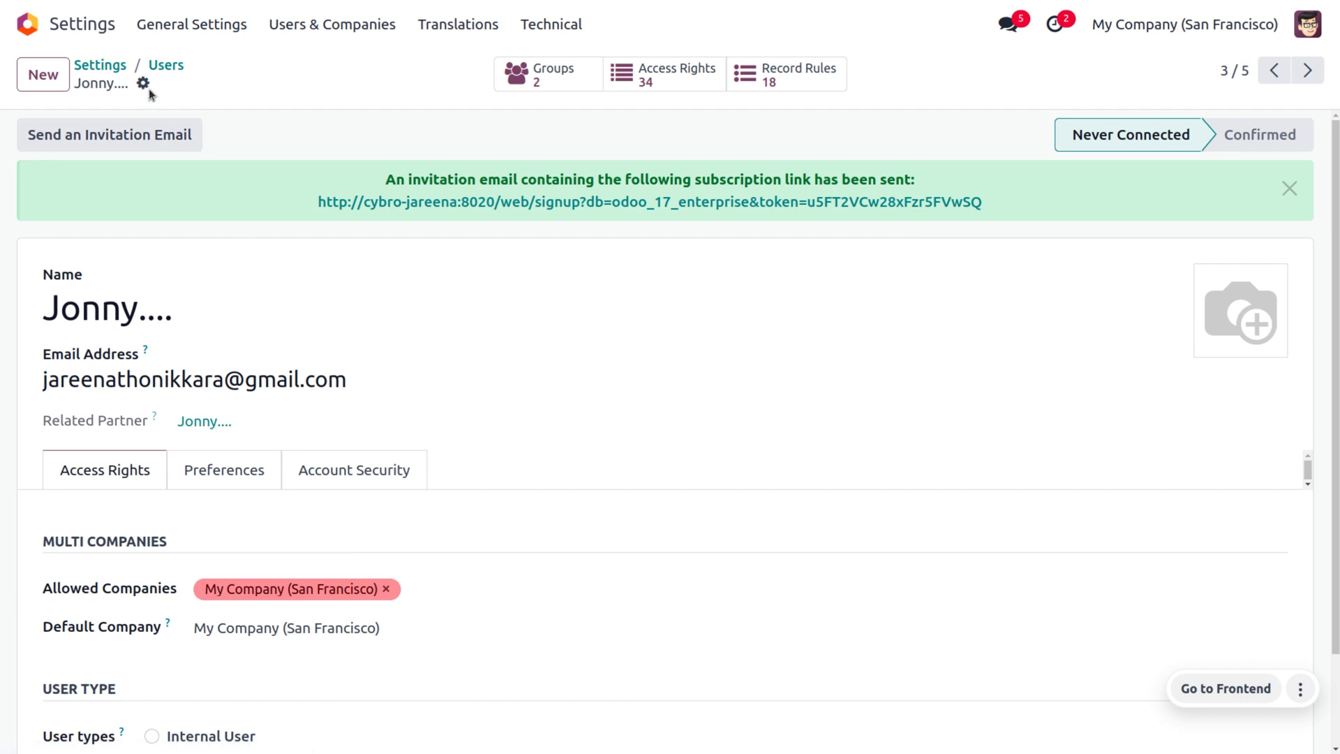
# Set a new password for the portal user through the Change Password action.
pyautogui.click(145, 85)
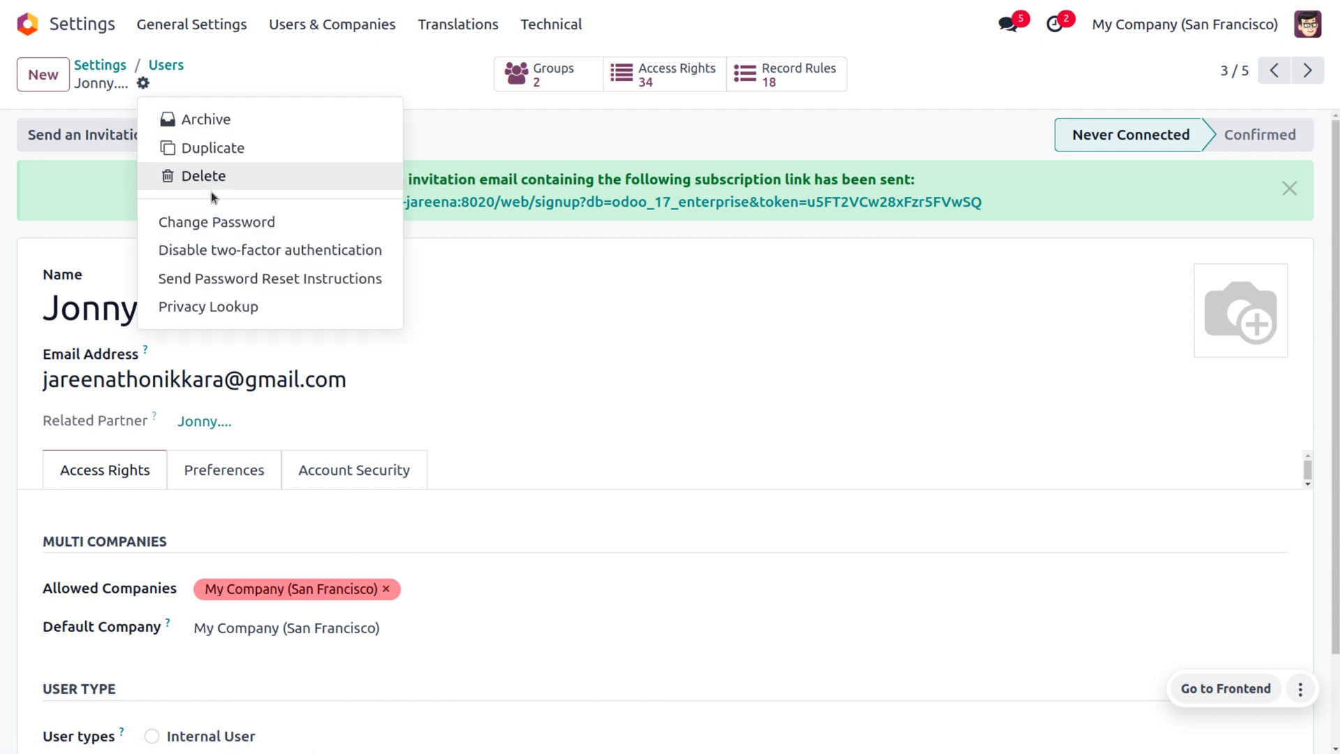
pyautogui.click(234, 221)
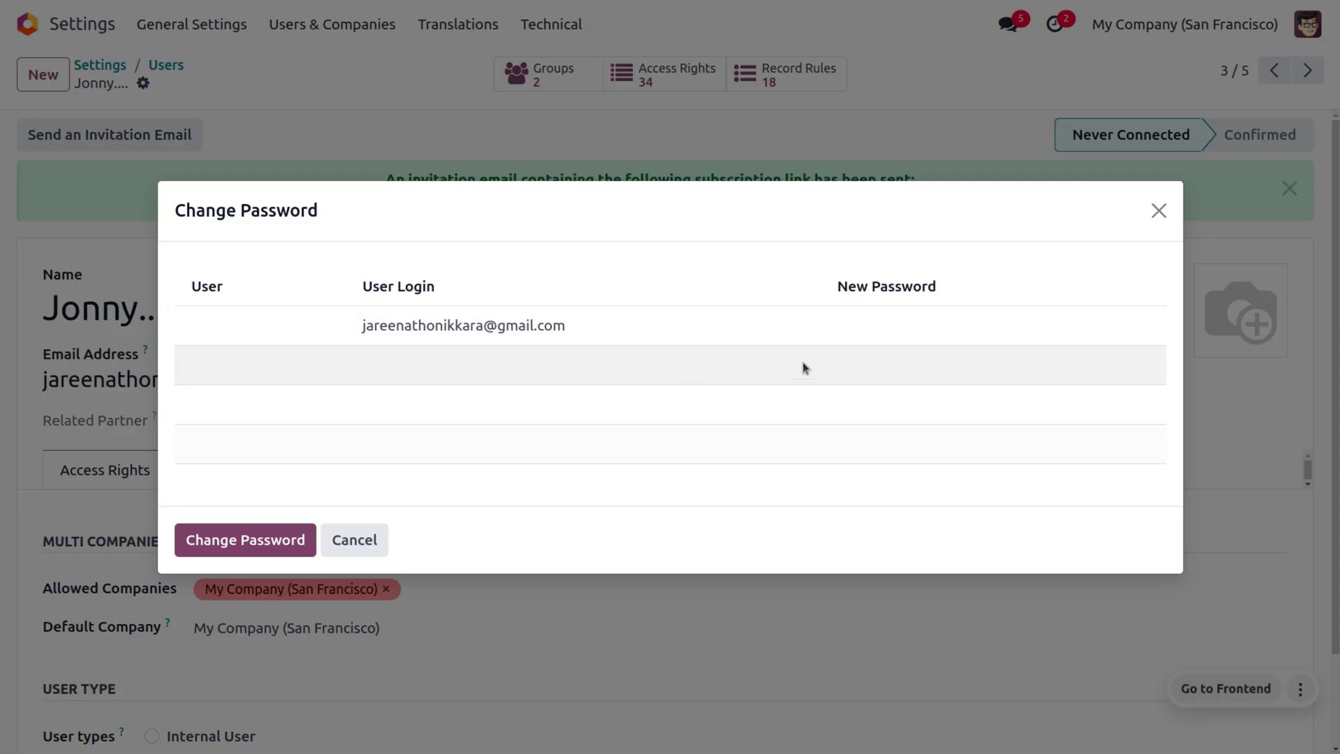
pyautogui.click(858, 319)
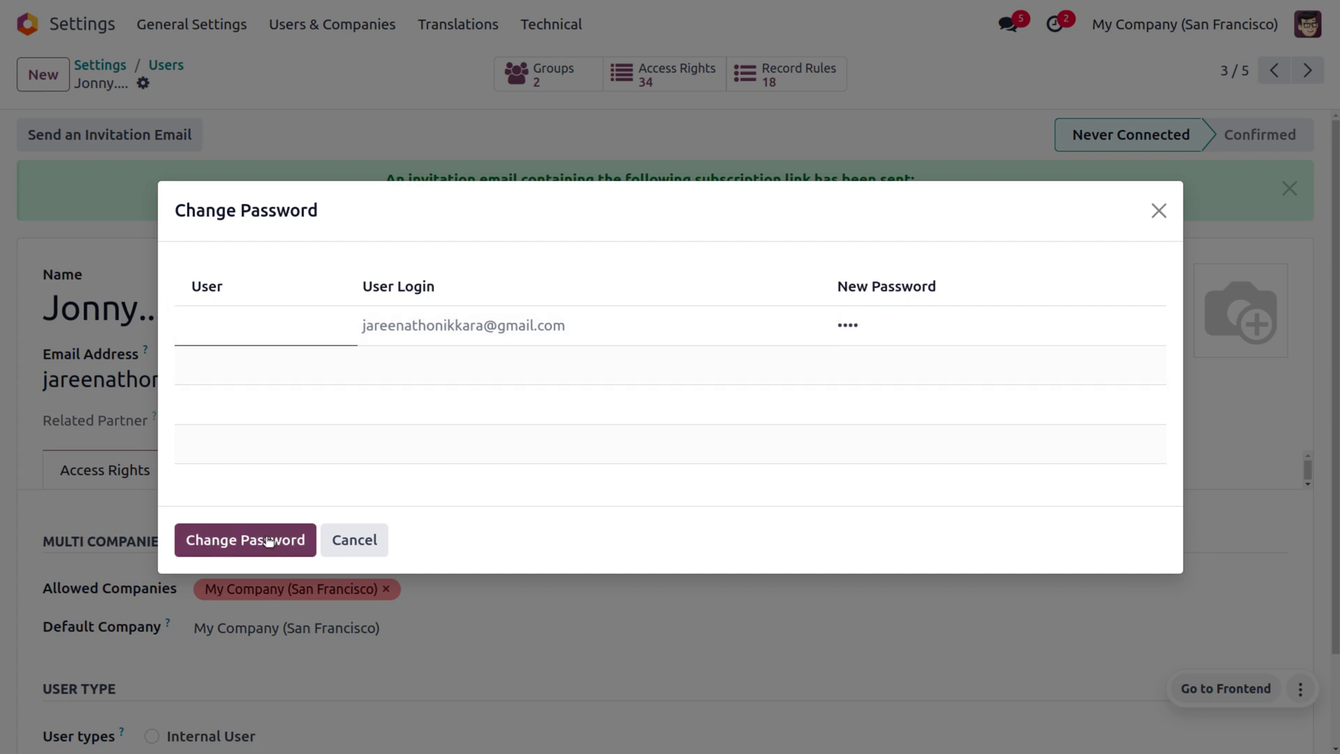
pyautogui.click(264, 541)
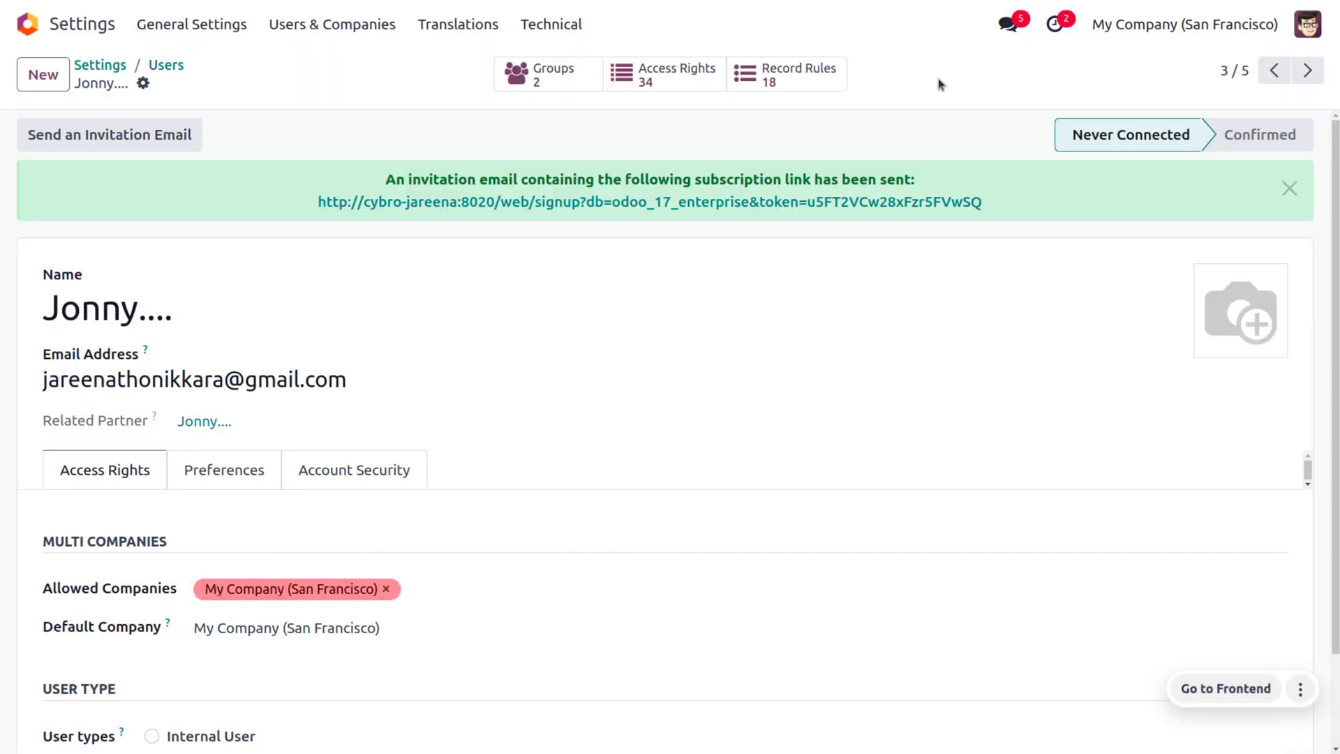
# Log out the administrator and enter the portal user's e-mail and password on the login page.
pyautogui.click(1318, 25)
pyautogui.click(1245, 252)
pyautogui.click(569, 438)
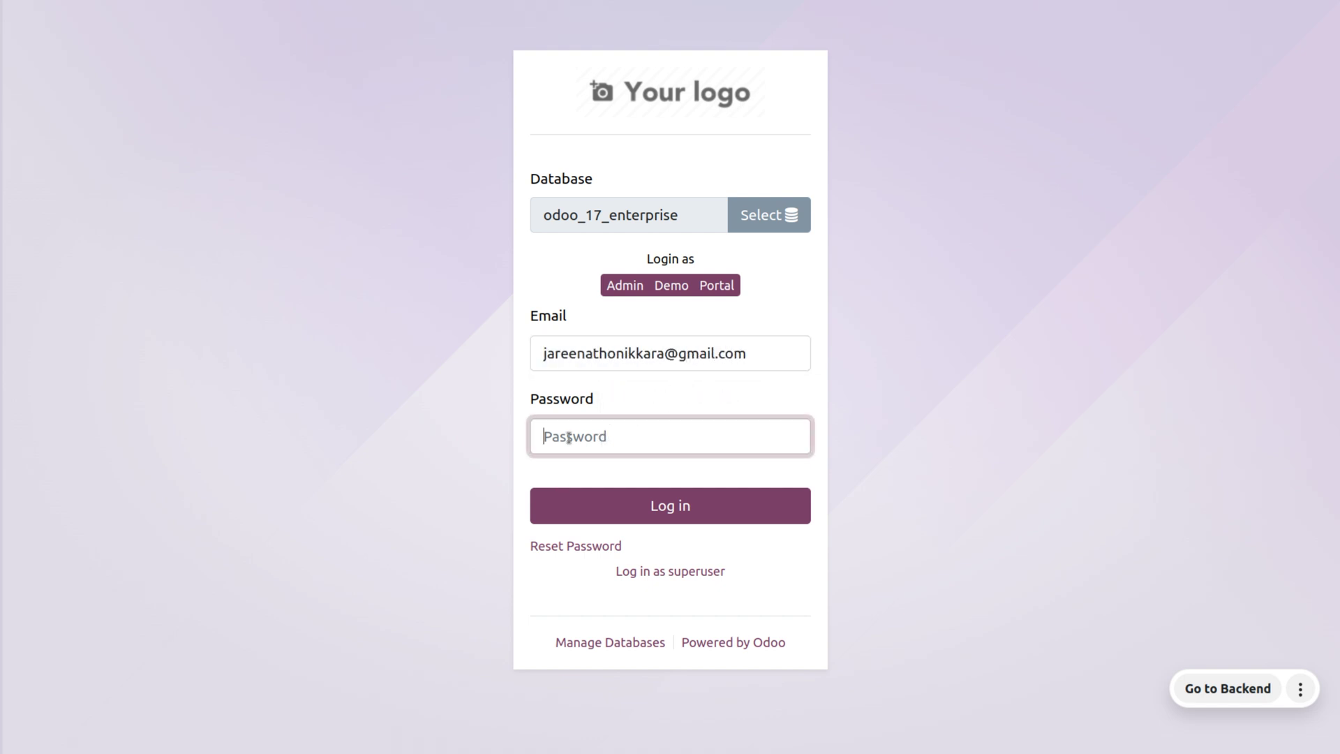
# Log in as the portal user, view Connection & Security and Addresses, then log out.
pyautogui.click(653, 516)
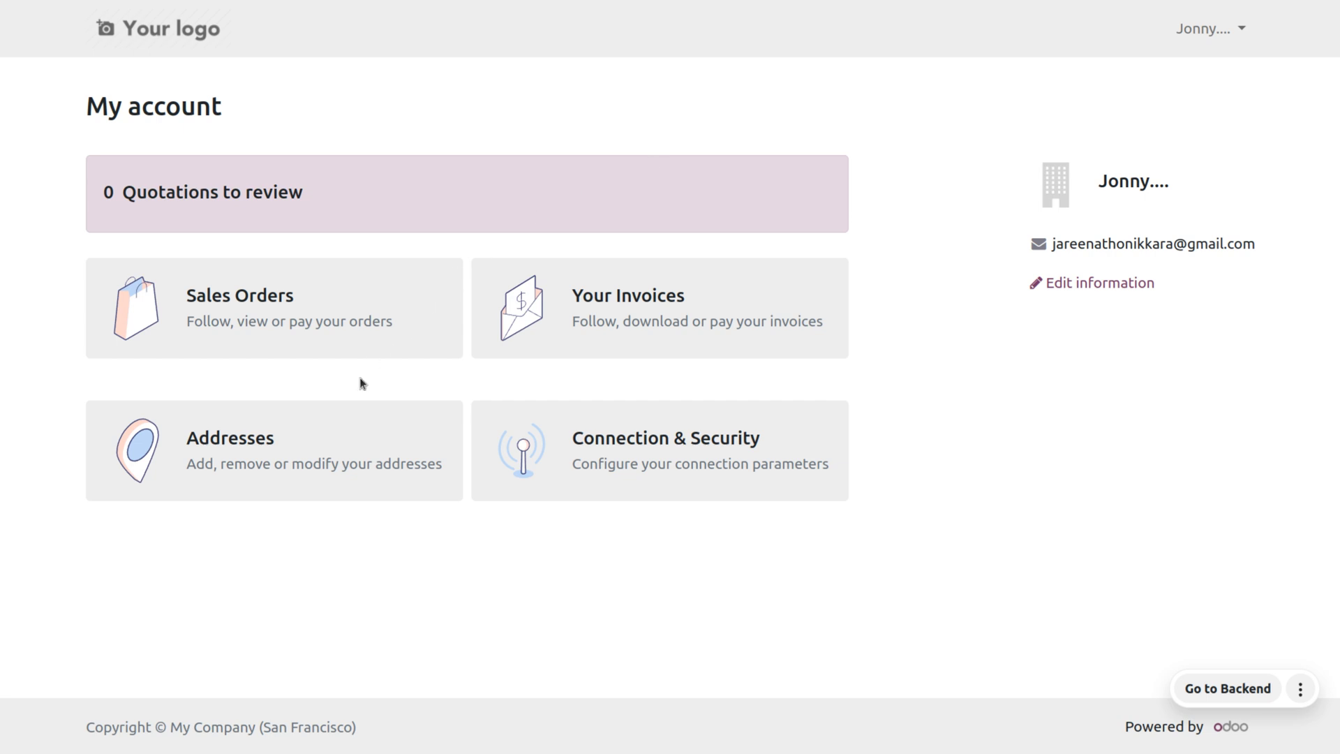
pyautogui.click(813, 452)
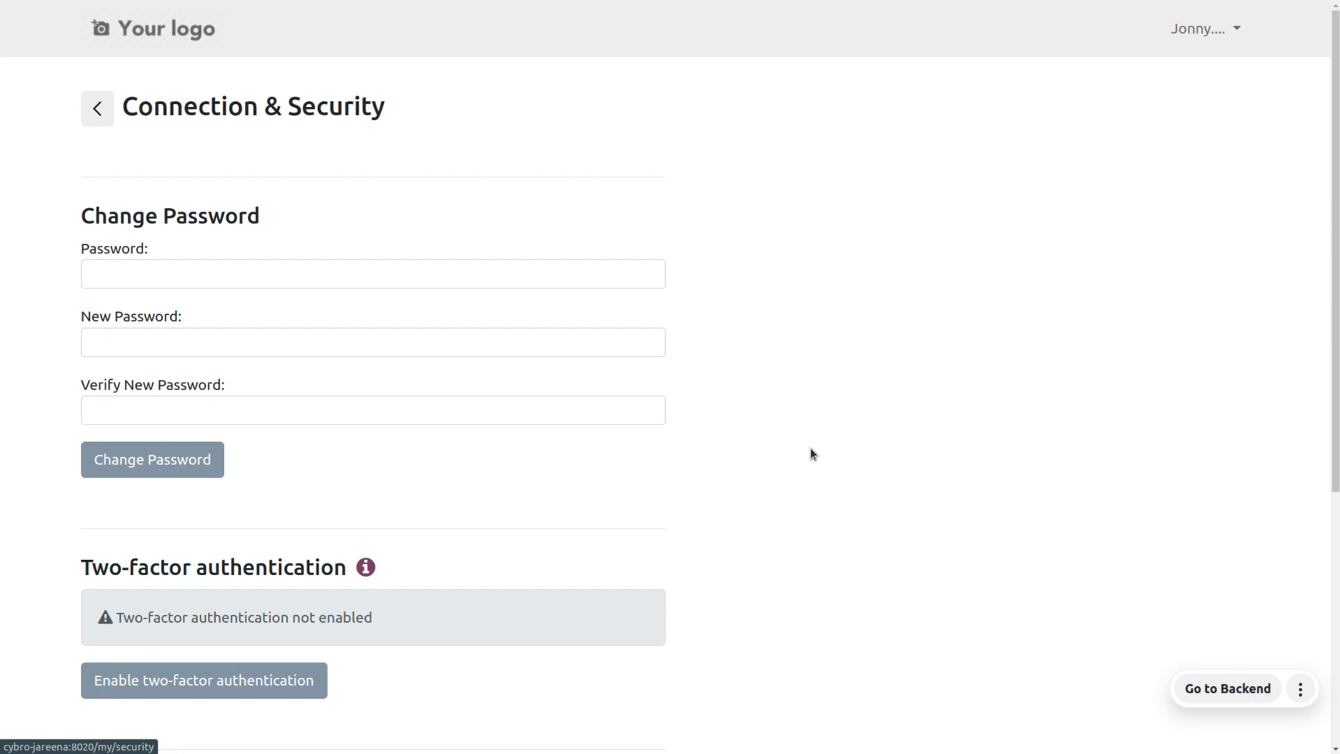
pyautogui.click(89, 117)
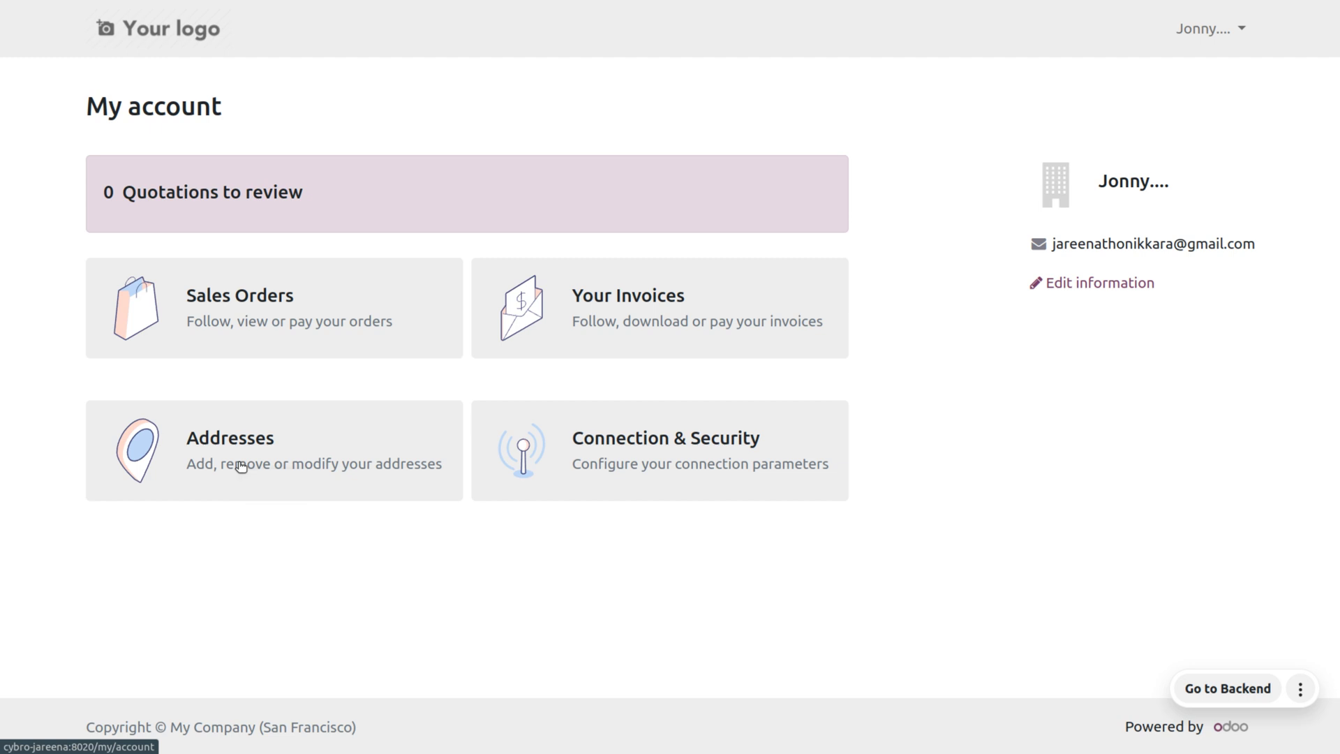
pyautogui.click(239, 464)
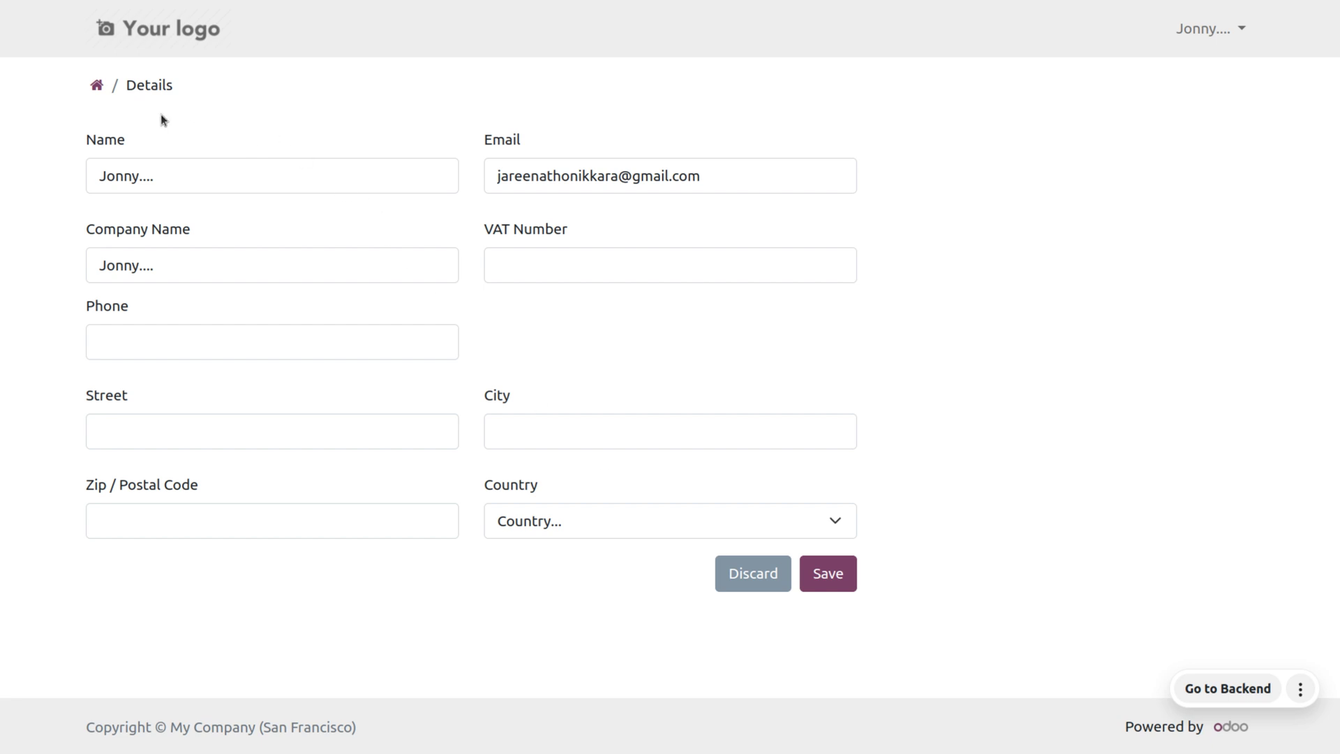
pyautogui.click(96, 86)
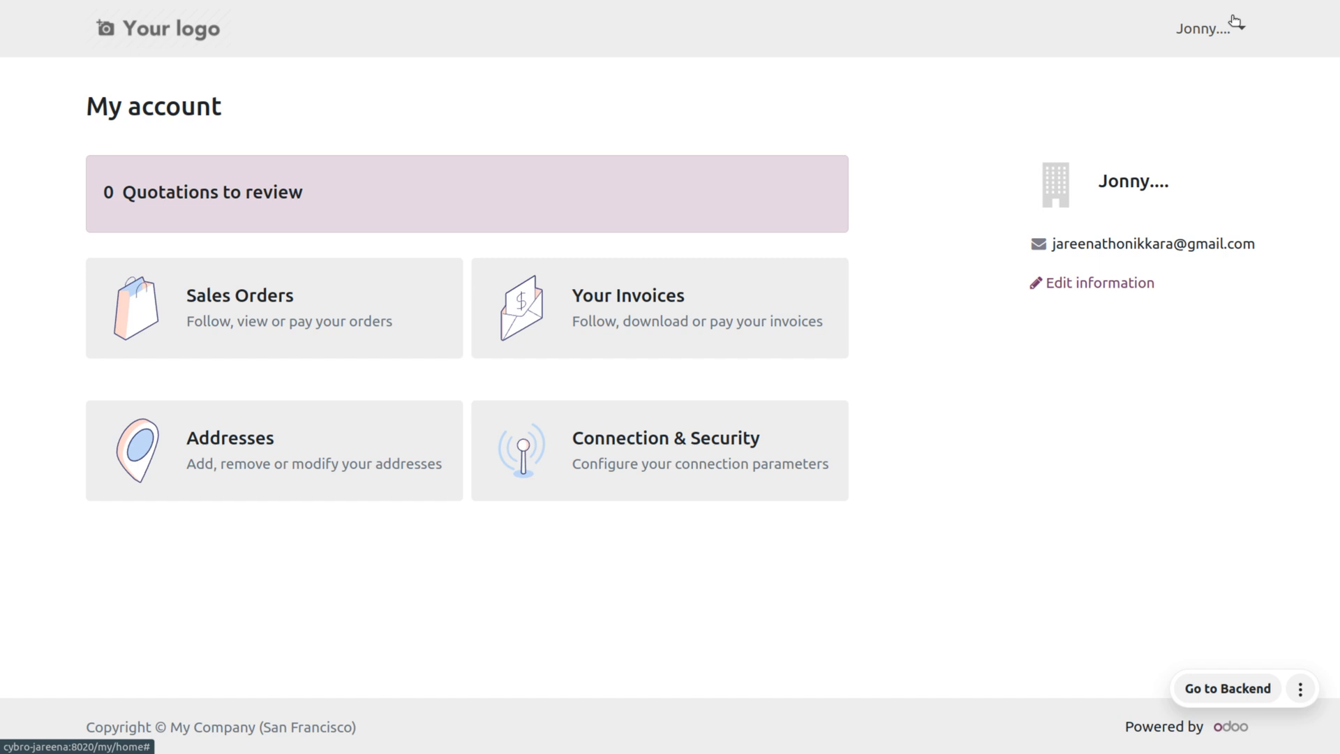
pyautogui.click(1236, 21)
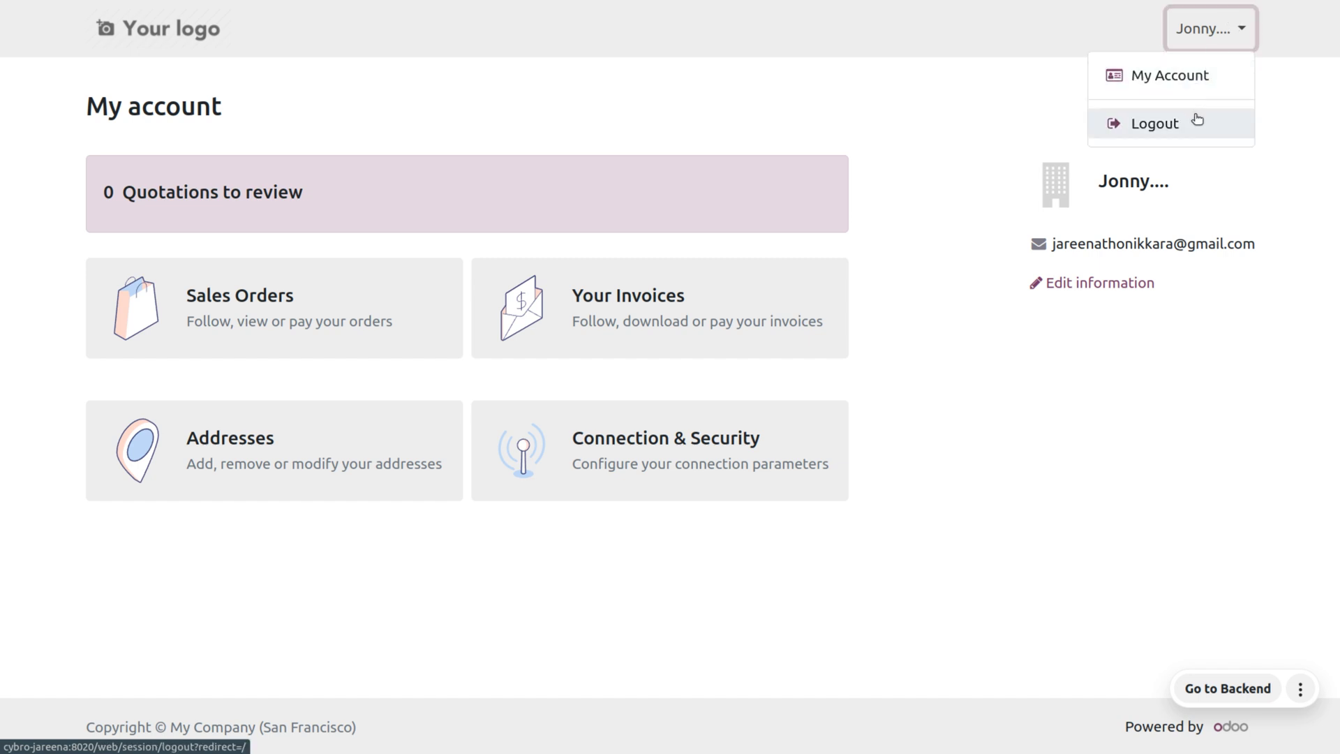
pyautogui.click(1198, 120)
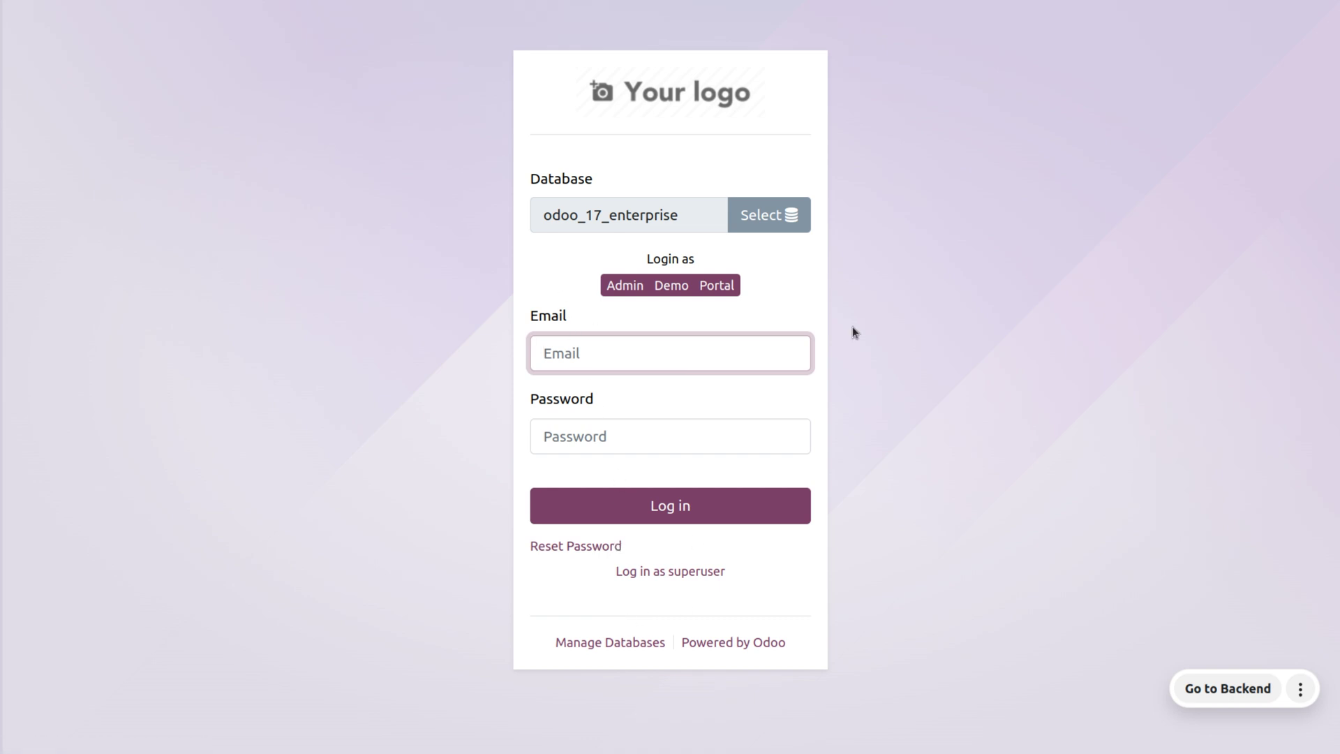
# Log in with the Admin quick-login, dismiss Chrome's password warning, and open the Sales app.
pyautogui.click(626, 285)
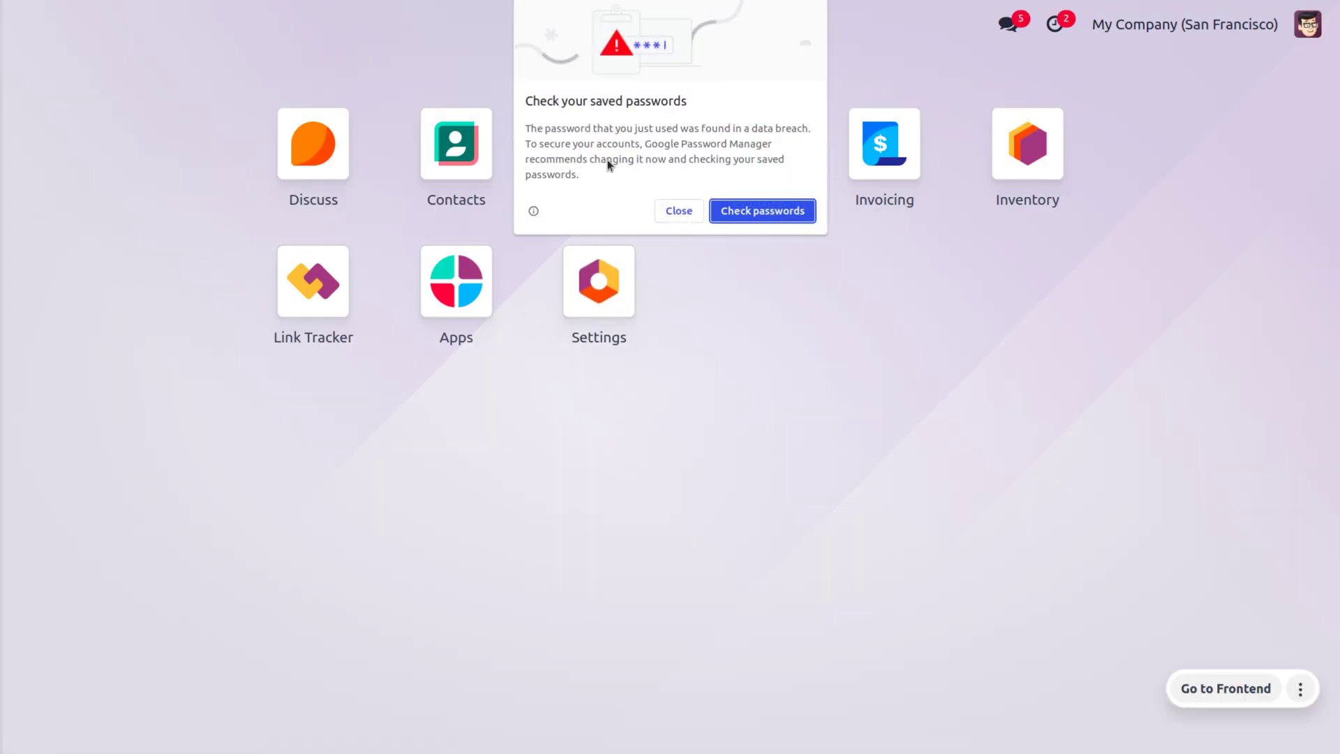
pyautogui.click(667, 213)
pyautogui.click(600, 146)
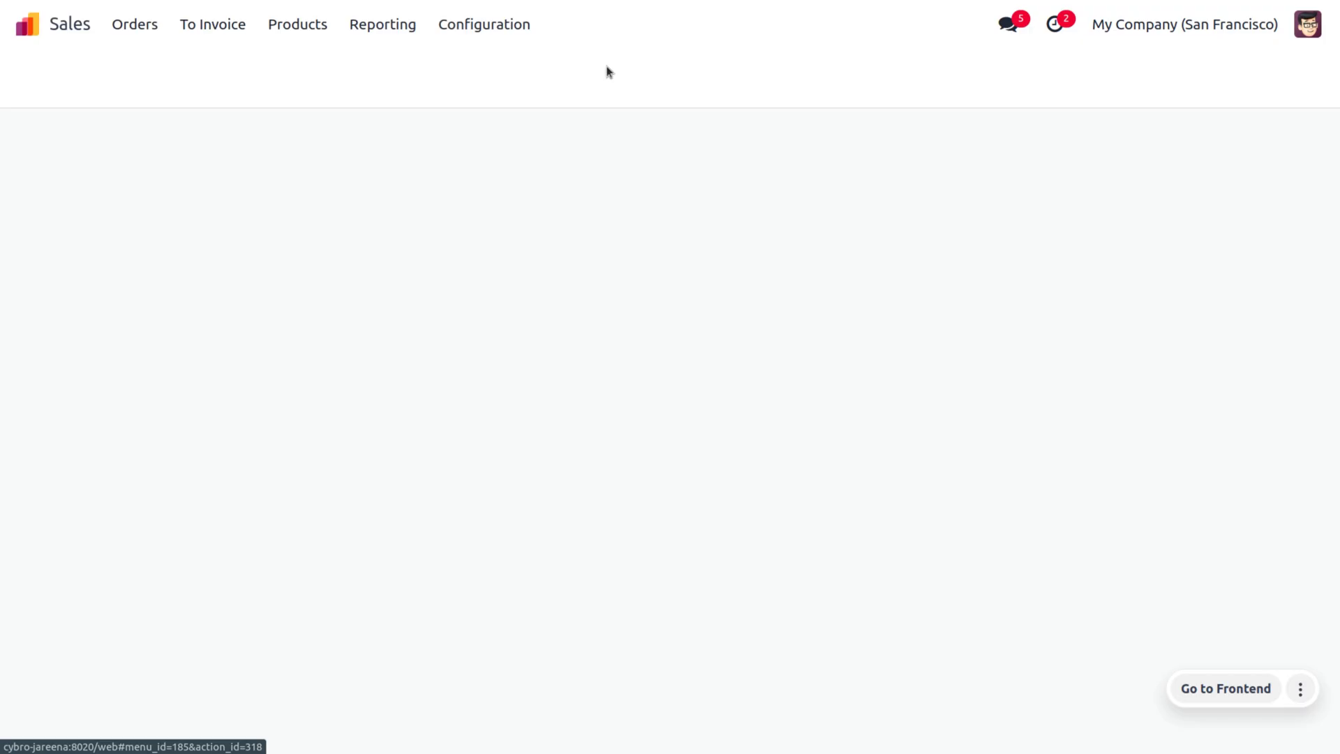
# Switch Customer Account to 'Free sign up', save the settings, and log the administrator out.
pyautogui.click(520, 24)
pyautogui.click(533, 77)
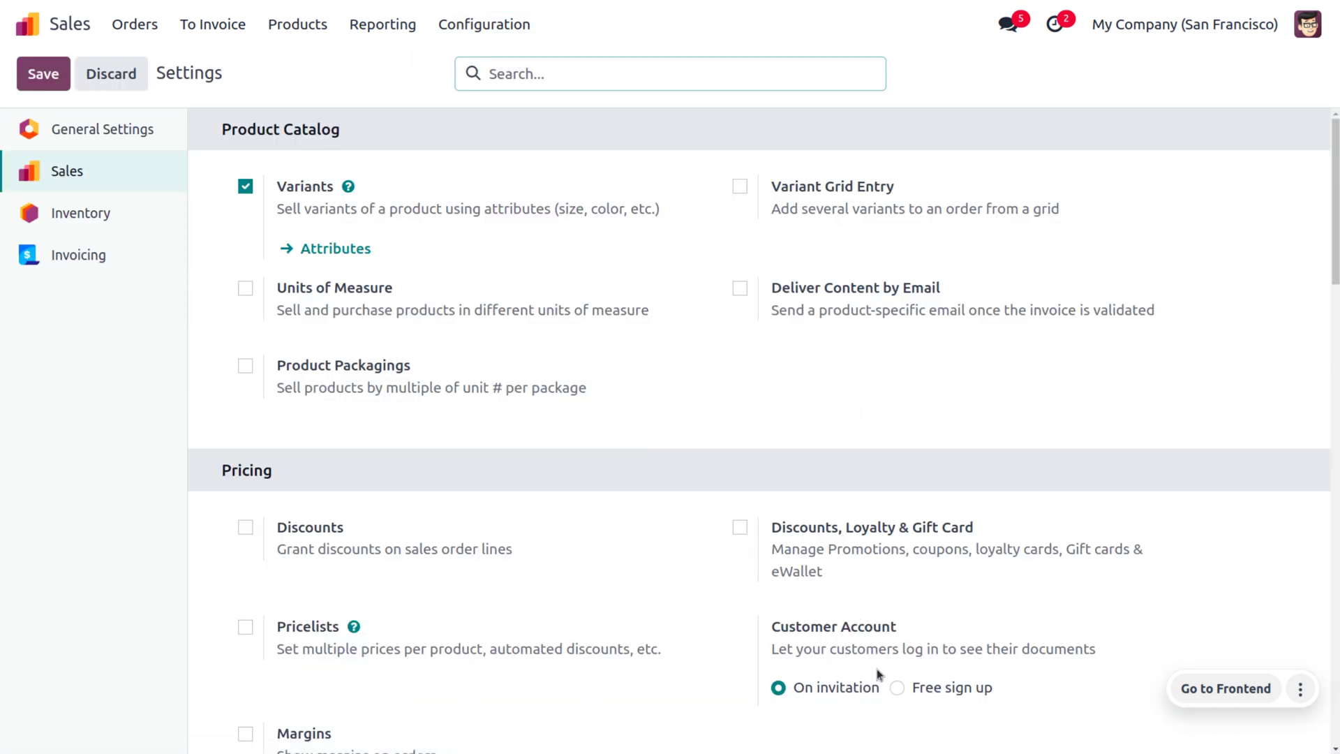
pyautogui.click(899, 687)
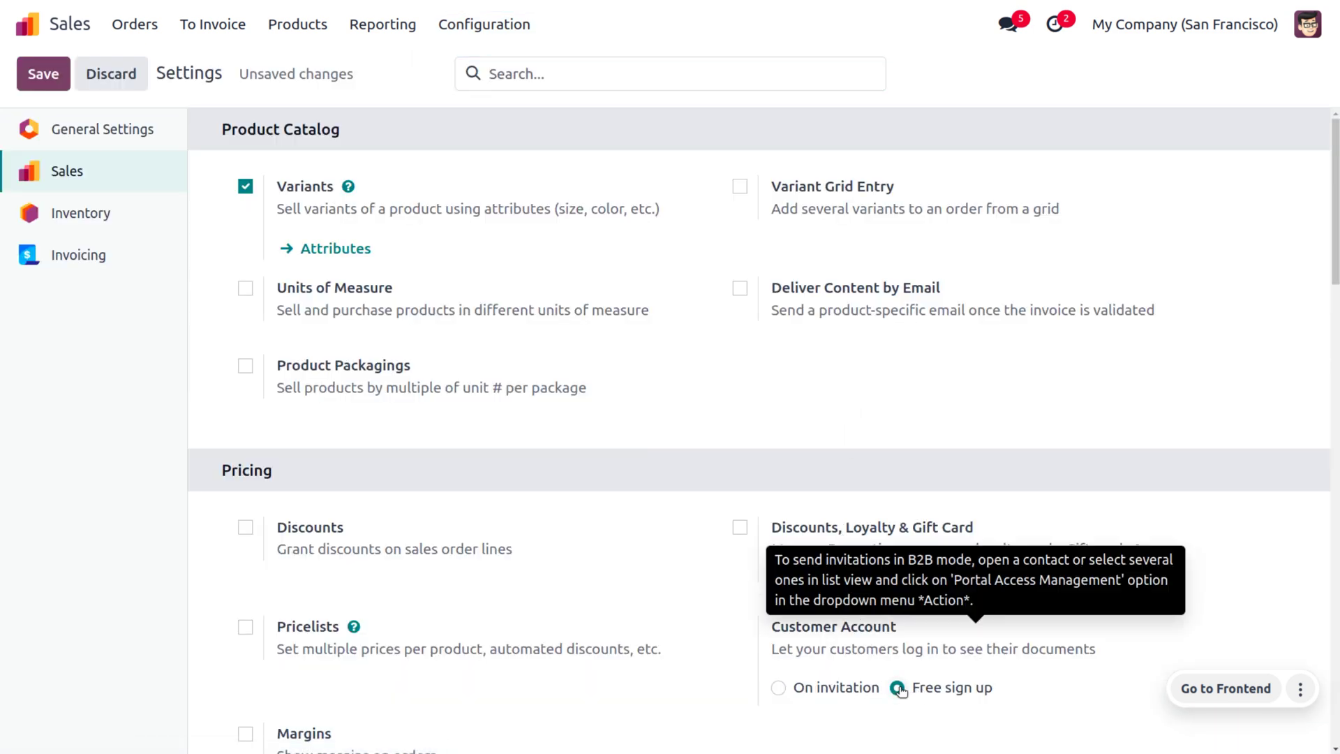
pyautogui.click(39, 74)
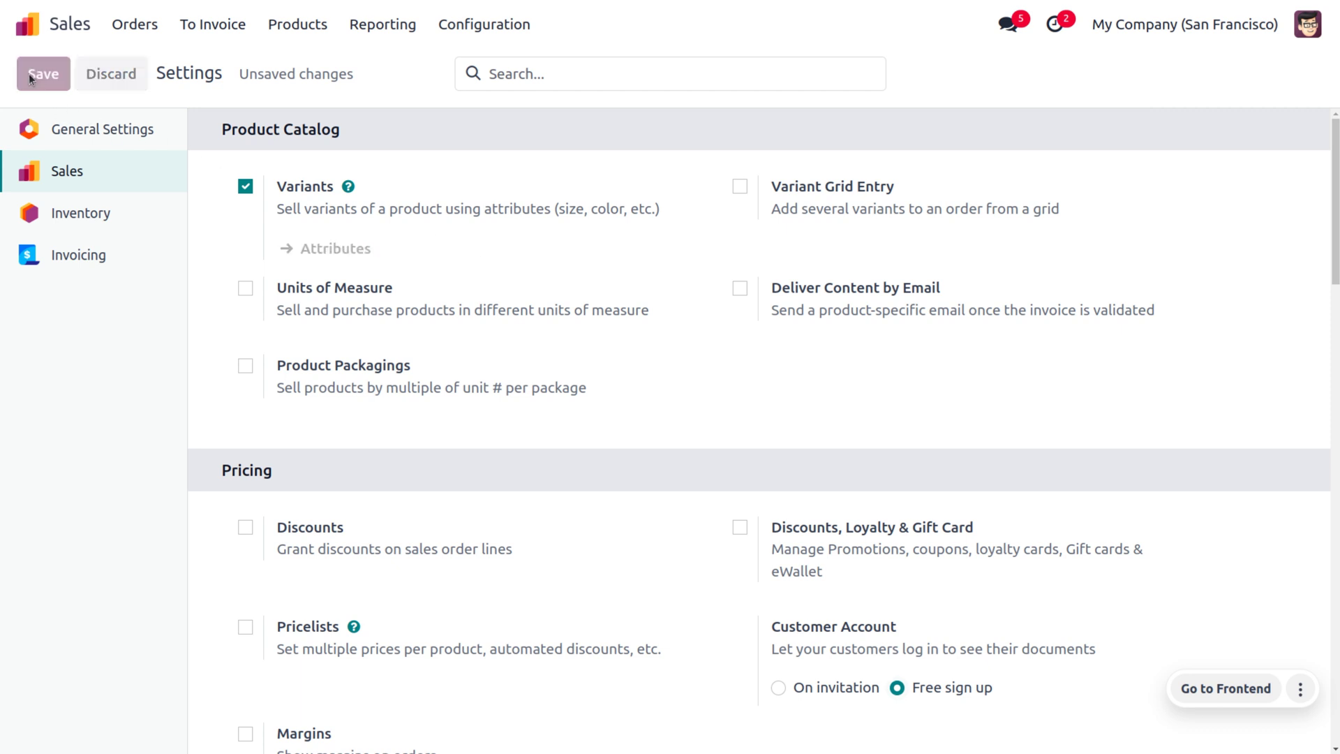
pyautogui.click(1315, 33)
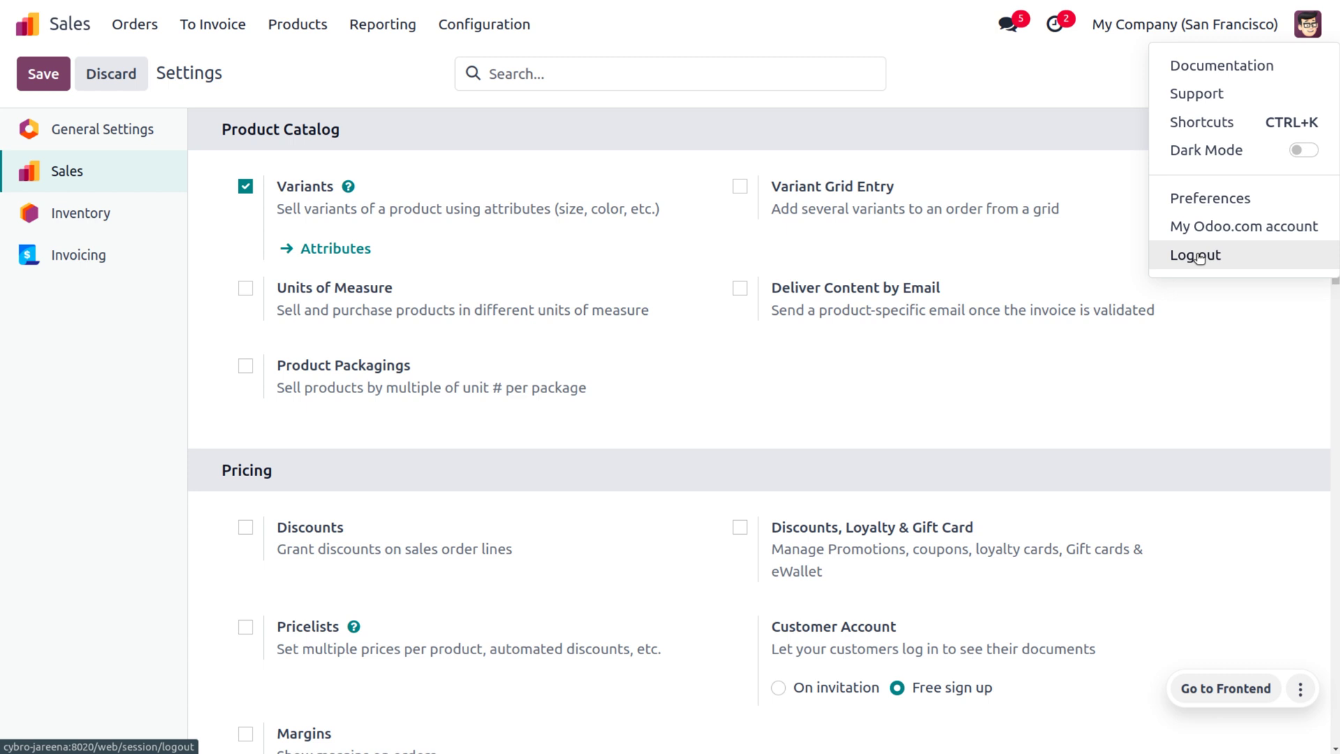
pyautogui.click(1198, 256)
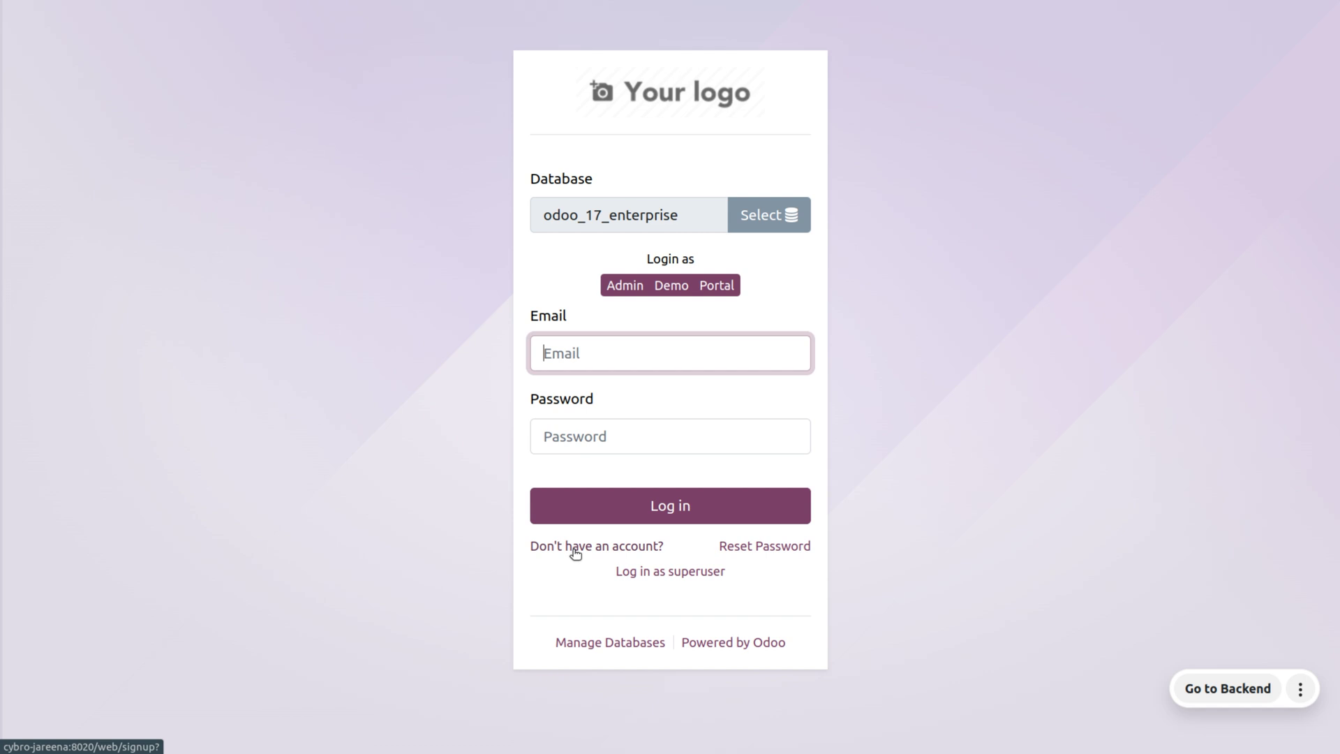
# Register a new customer account through the portal sign-up form with a name and confirmed password.
pyautogui.click(575, 553)
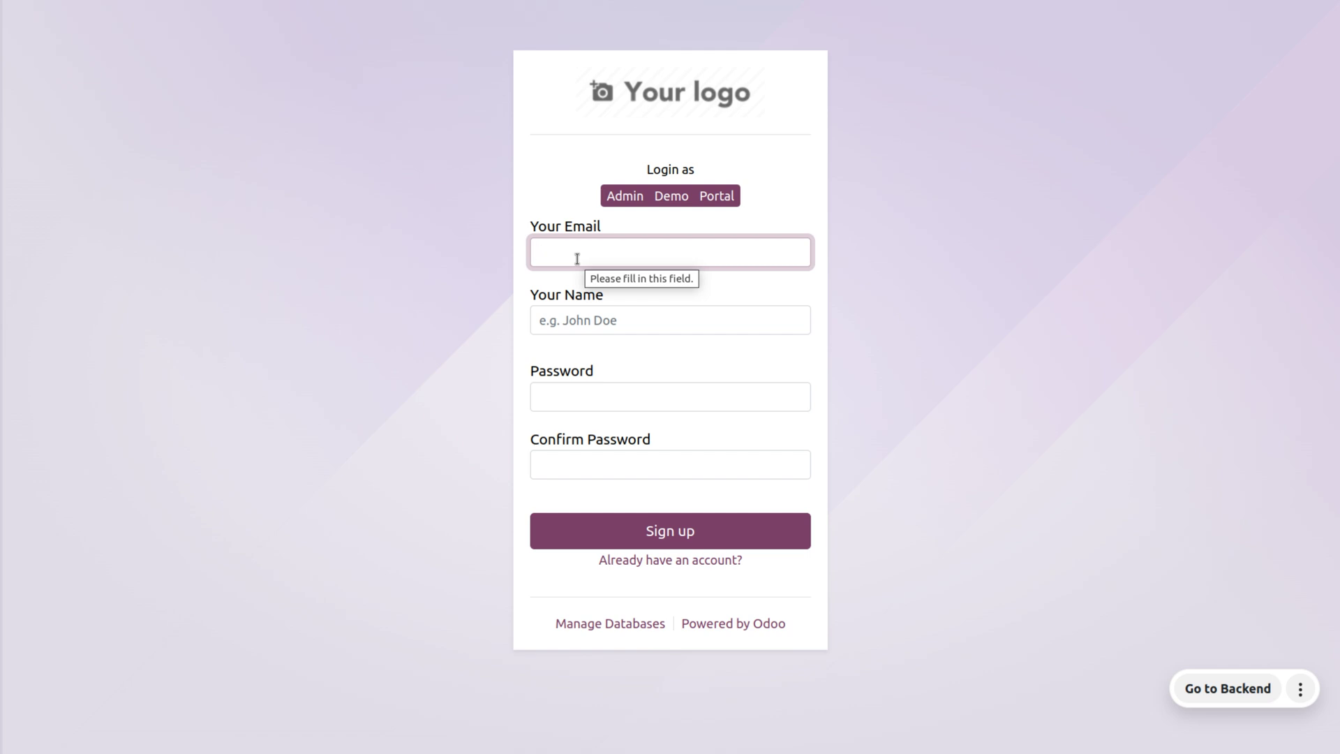
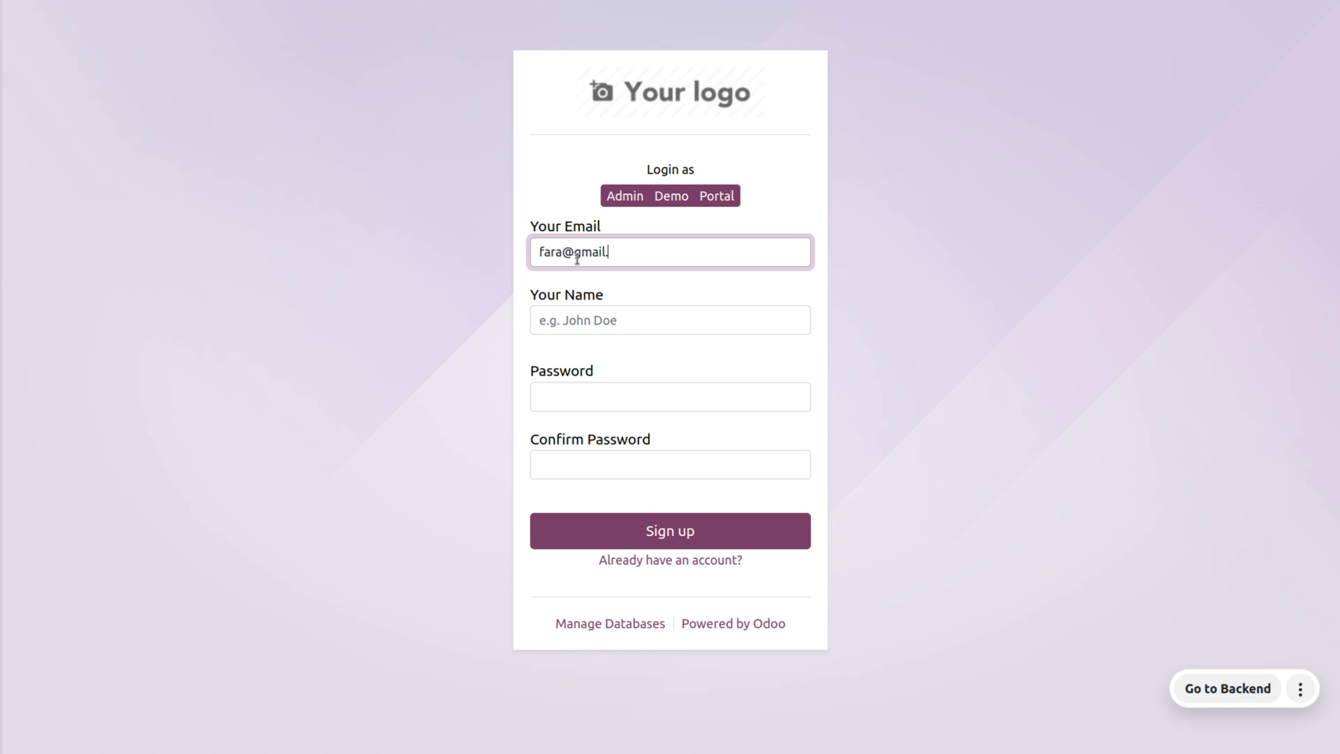
pyautogui.click(583, 322)
pyautogui.write('fara')
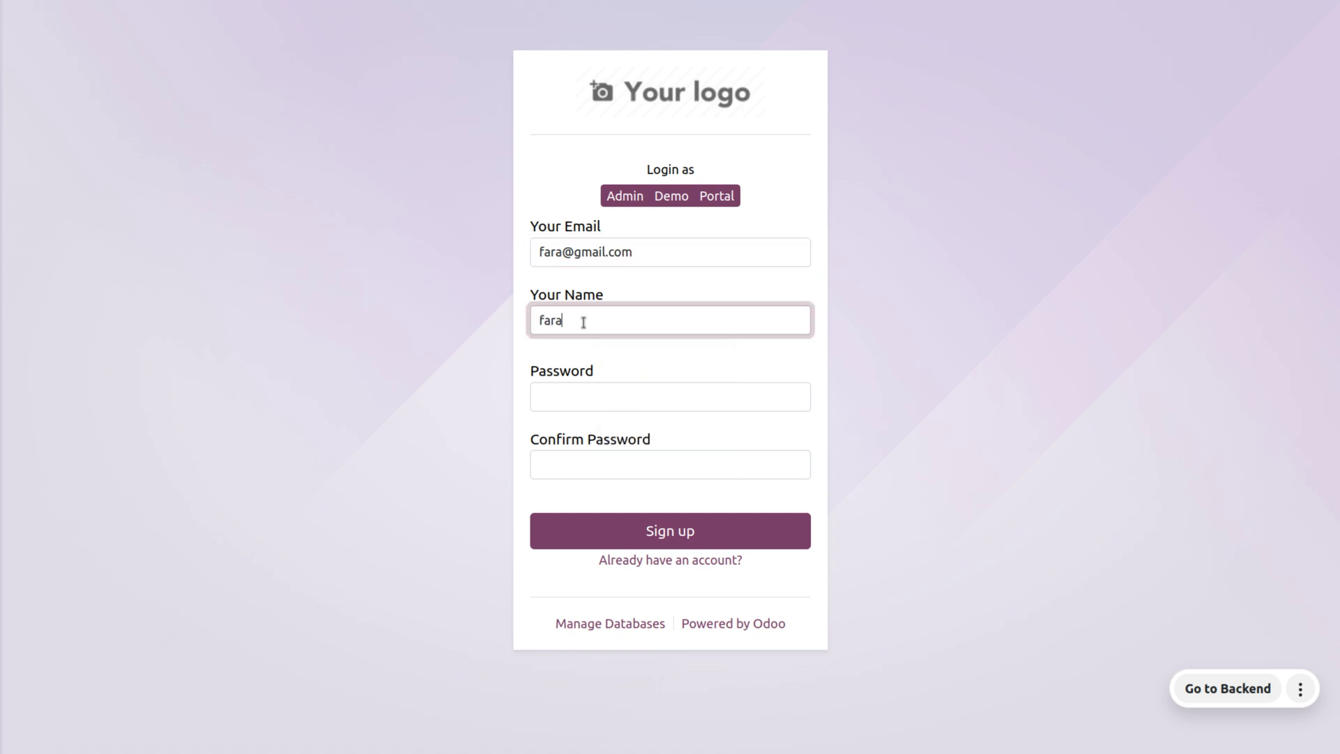
pyautogui.click(592, 398)
pyautogui.click(594, 464)
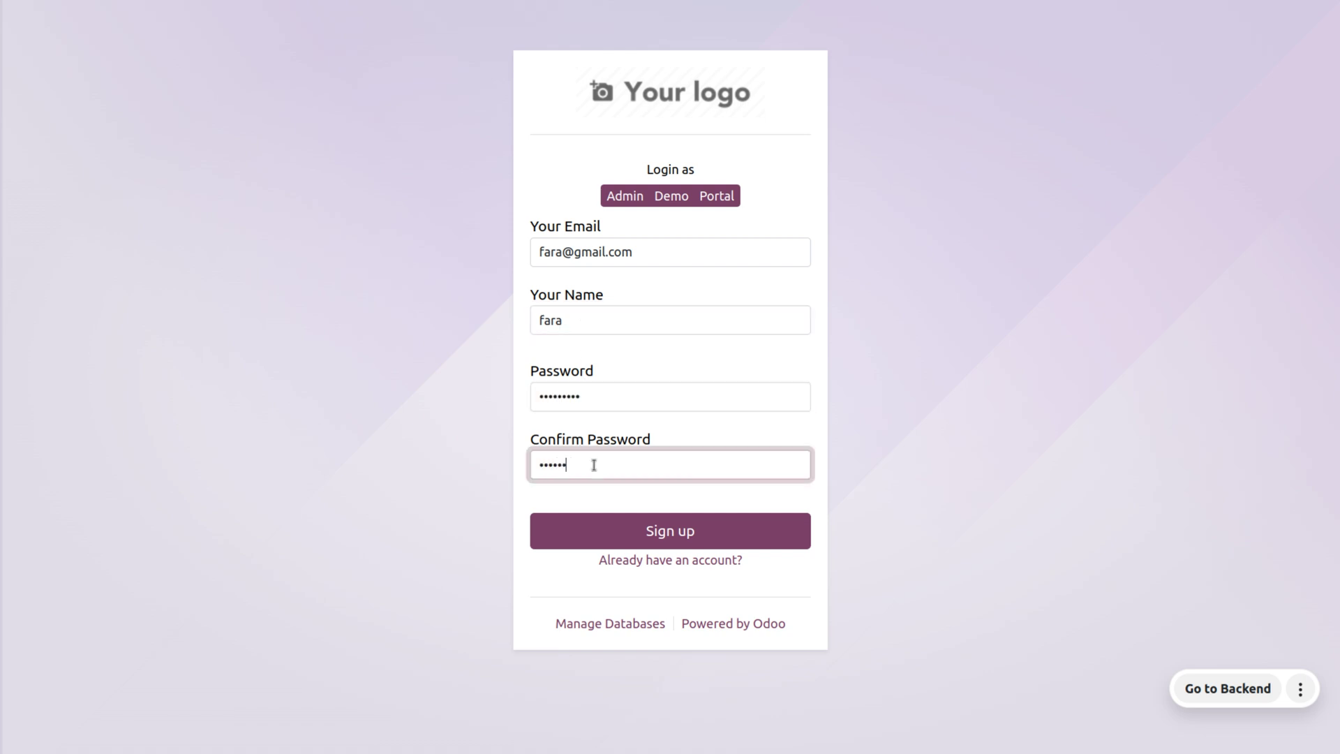
pyautogui.click(685, 542)
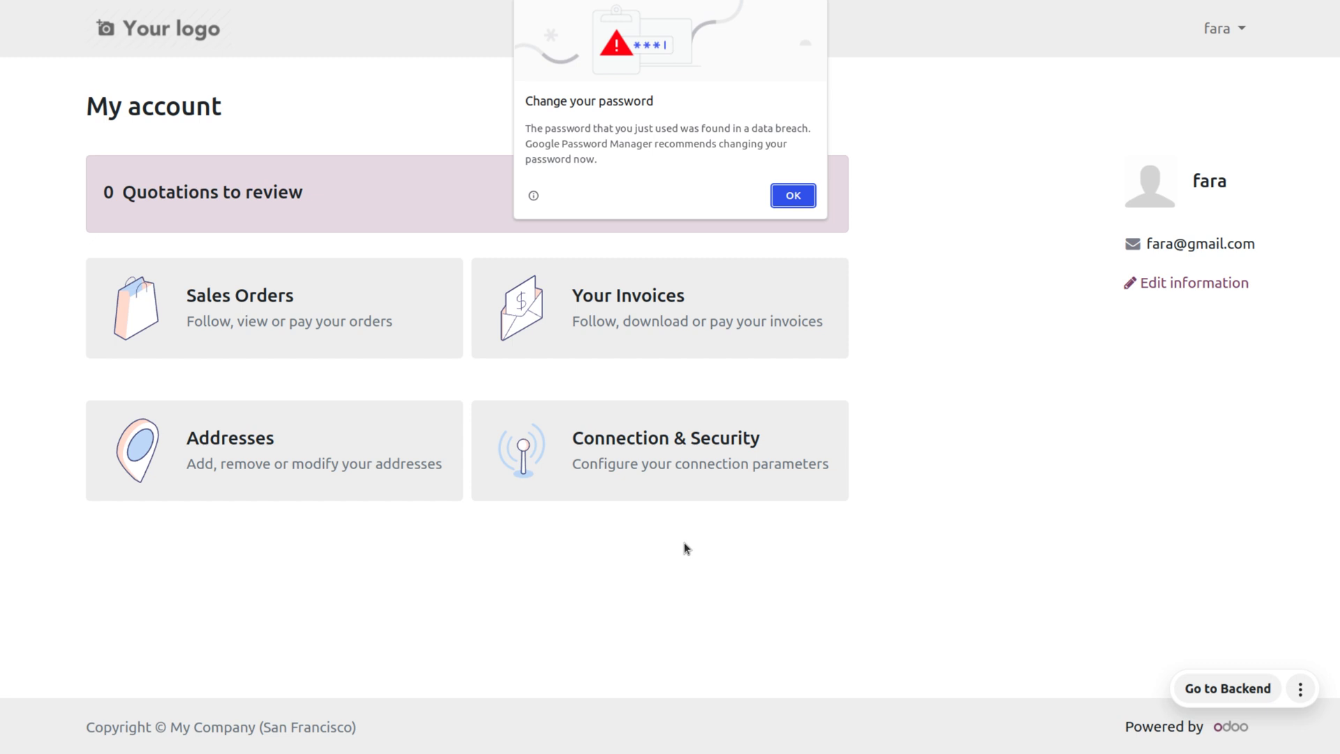
# Dismiss the password-breach warning and log the new customer out of the portal.
pyautogui.click(792, 195)
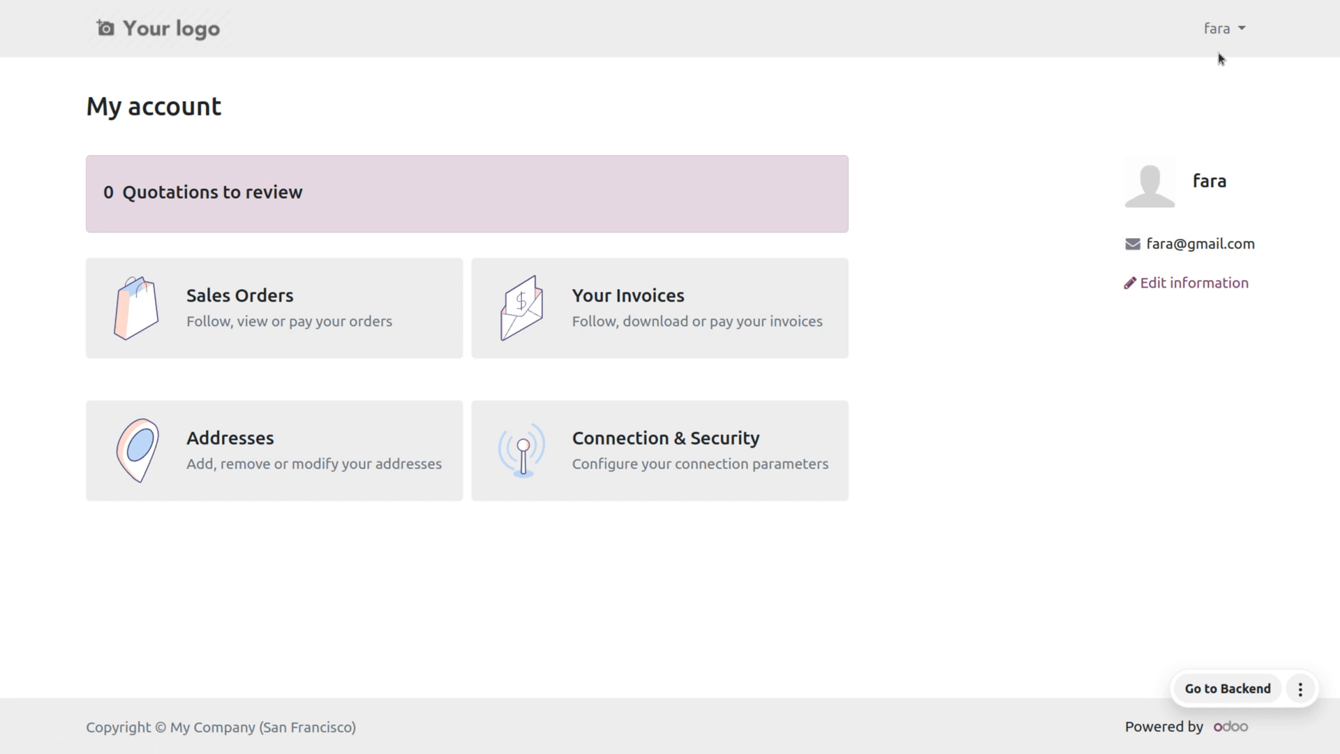
pyautogui.click(1226, 28)
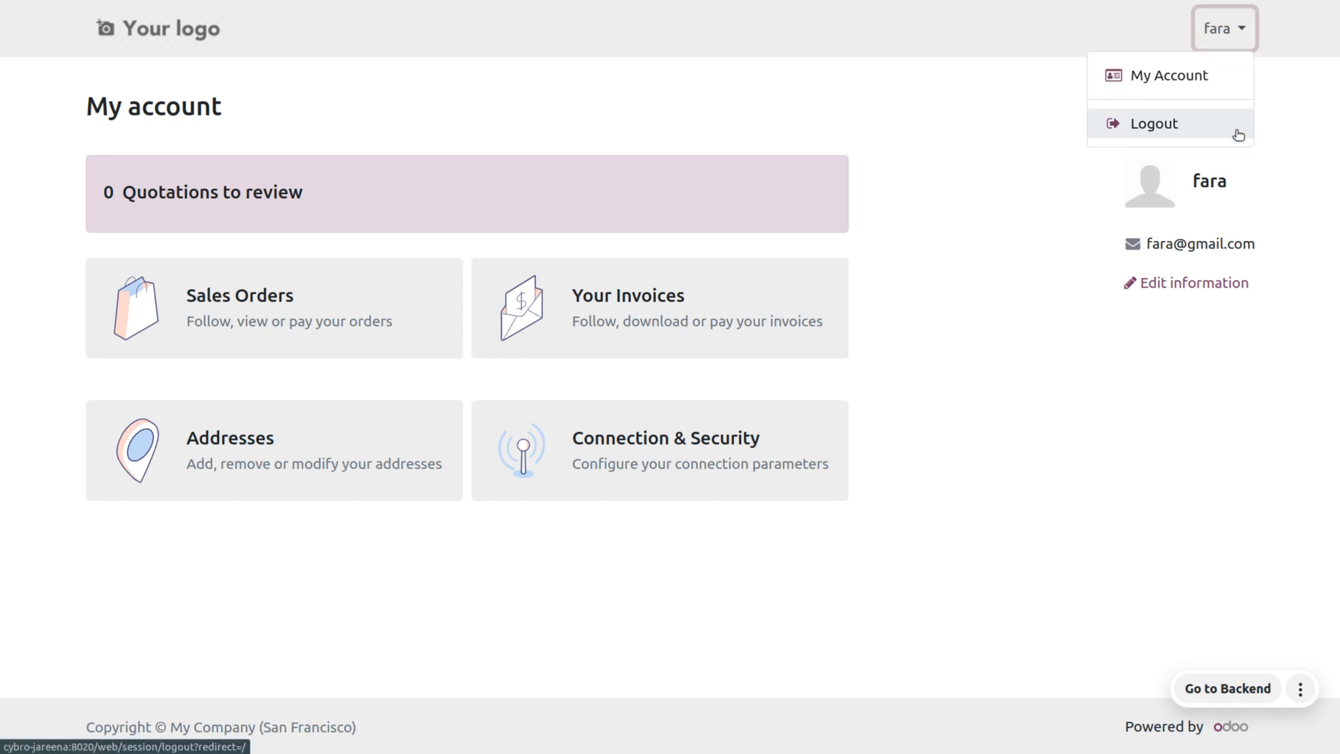
pyautogui.click(1237, 133)
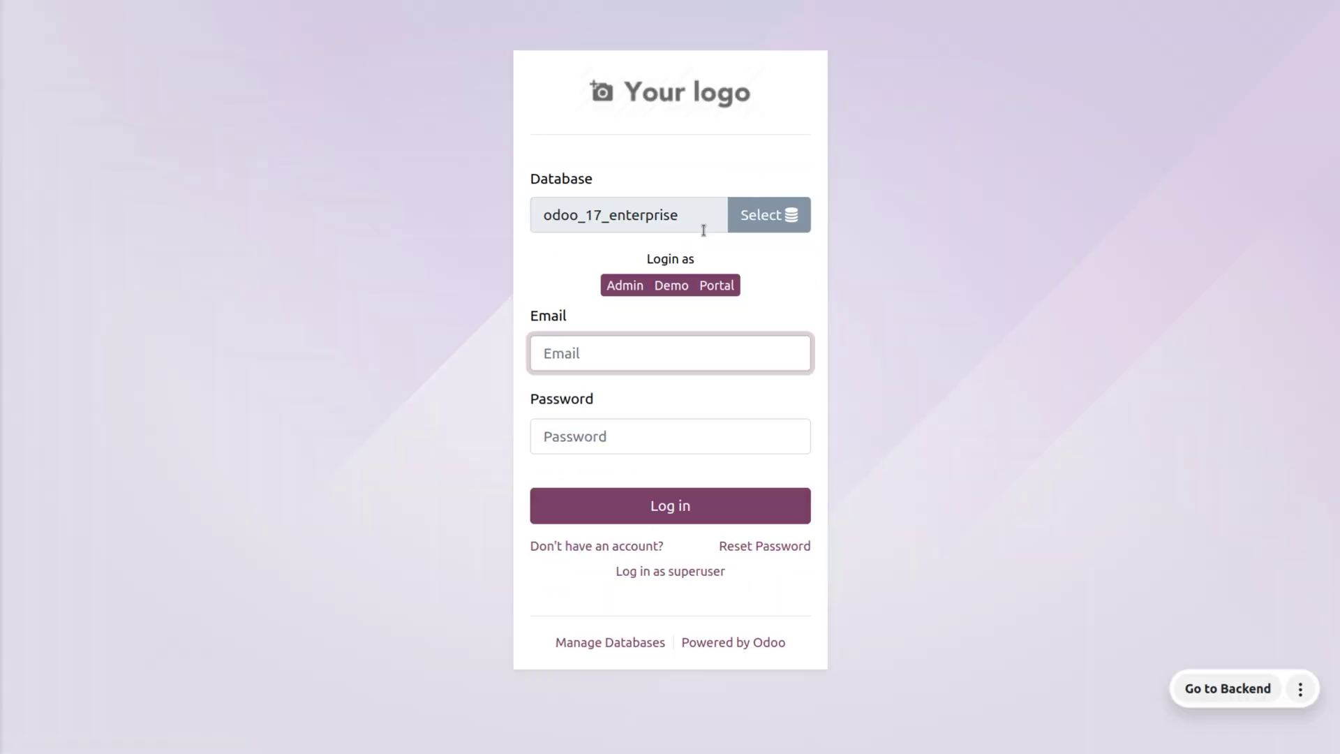
# Sign in as the administrator and open the Sales app.
pyautogui.click(619, 288)
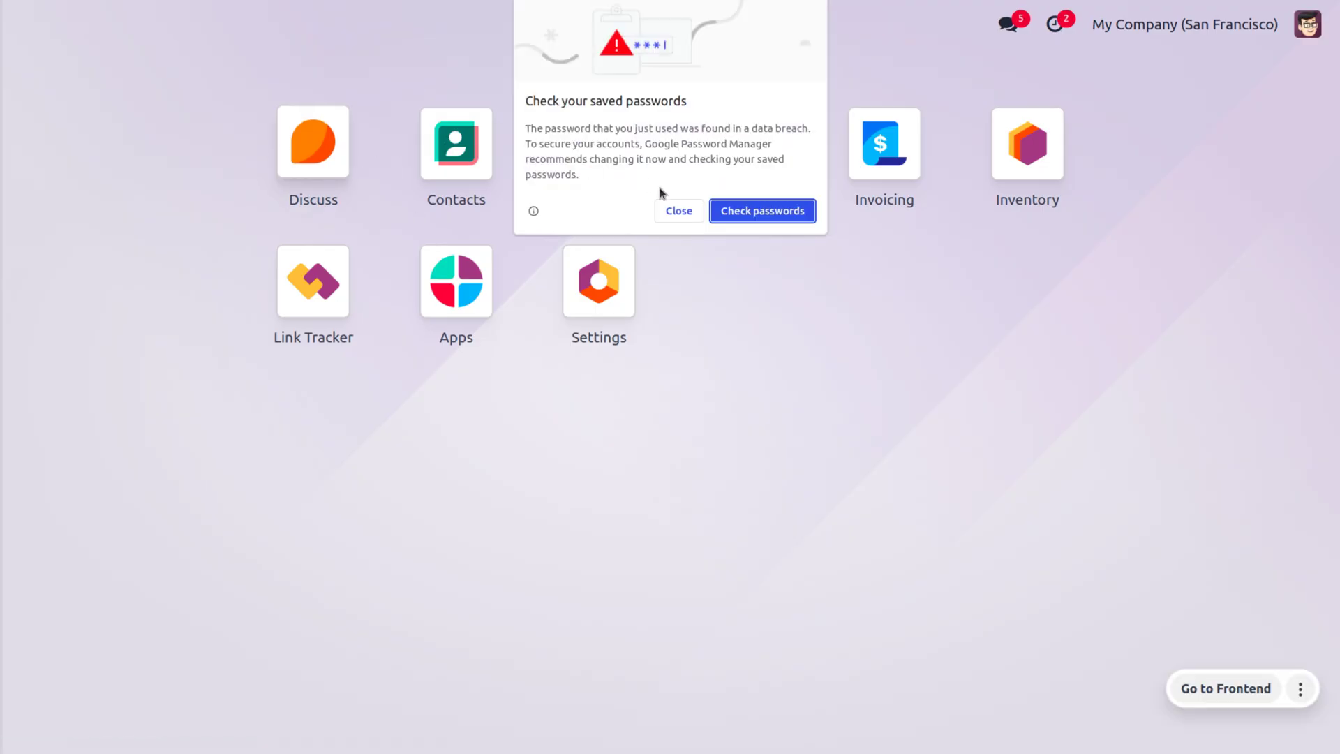
pyautogui.click(677, 208)
pyautogui.click(595, 166)
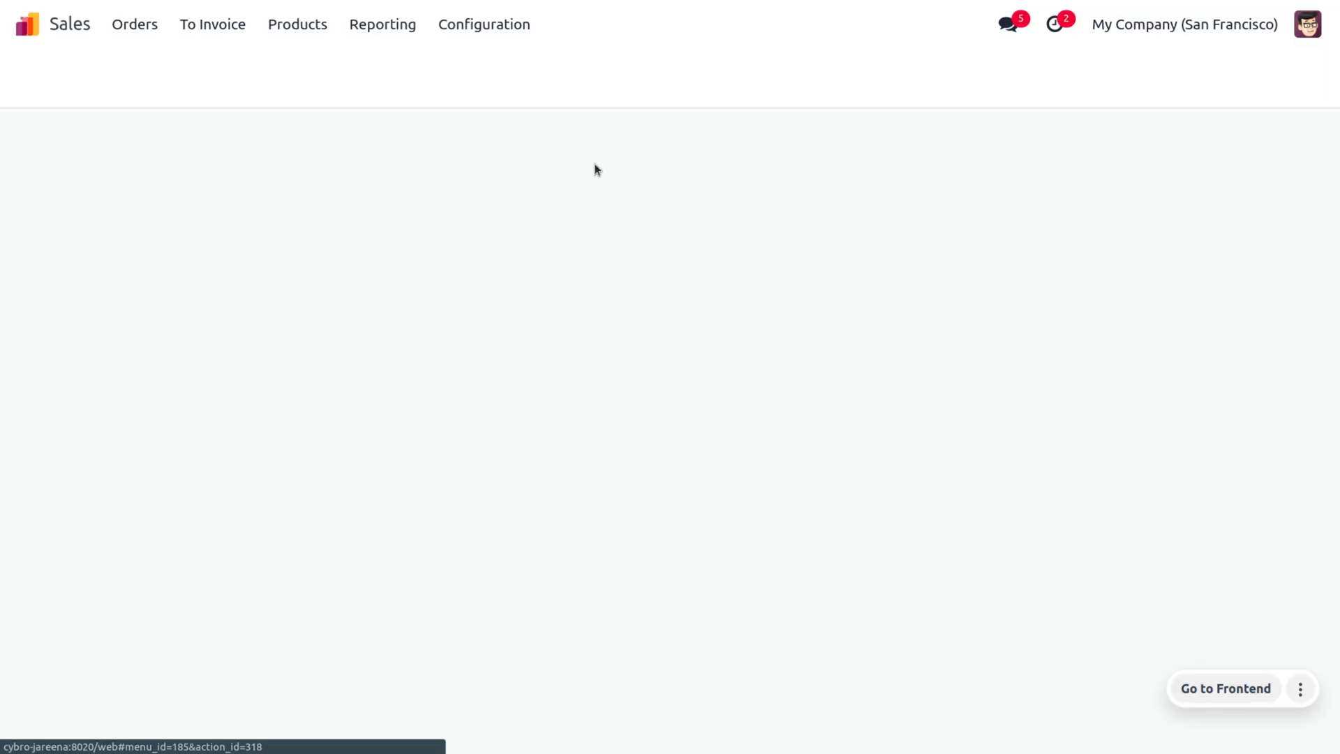
# Create and confirm order S00026 for the new customer with one [FURN_6666] Acoustic Bloc Screens.
pyautogui.click(60, 76)
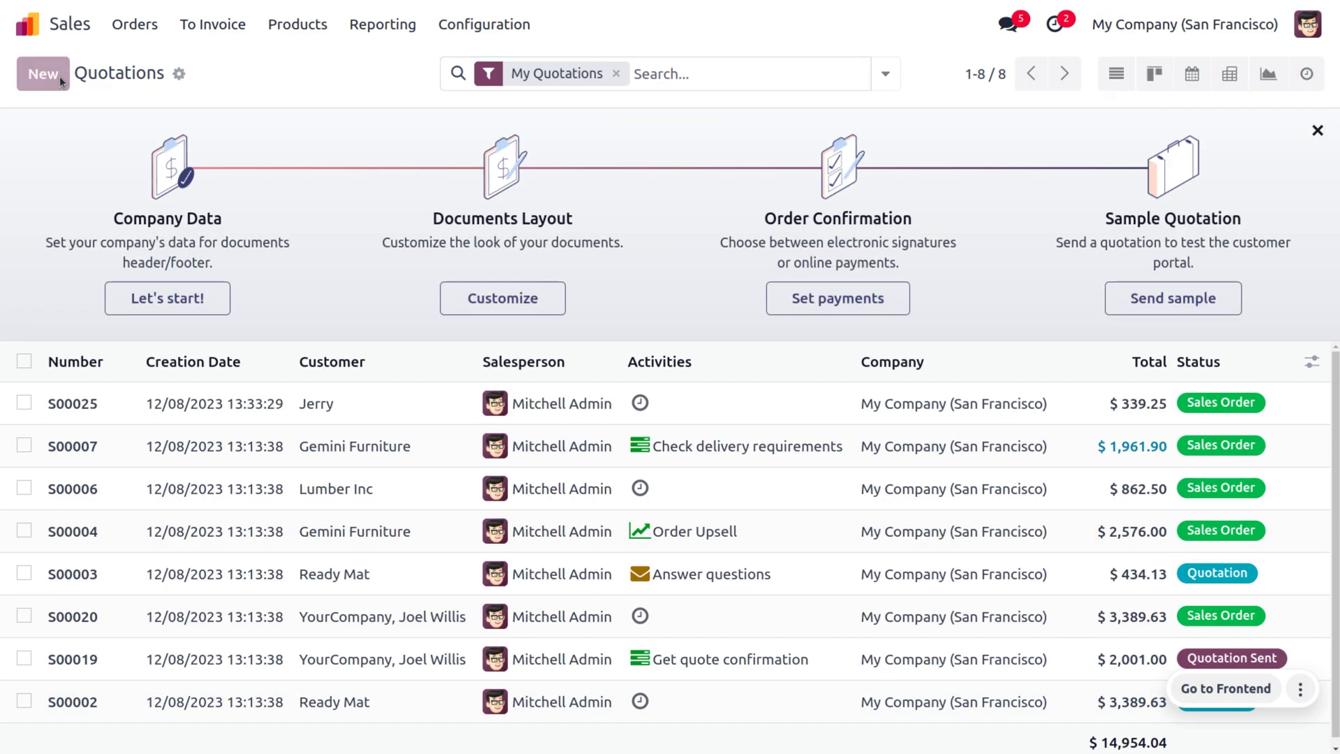
pyautogui.click(257, 257)
pyautogui.write('Fara')
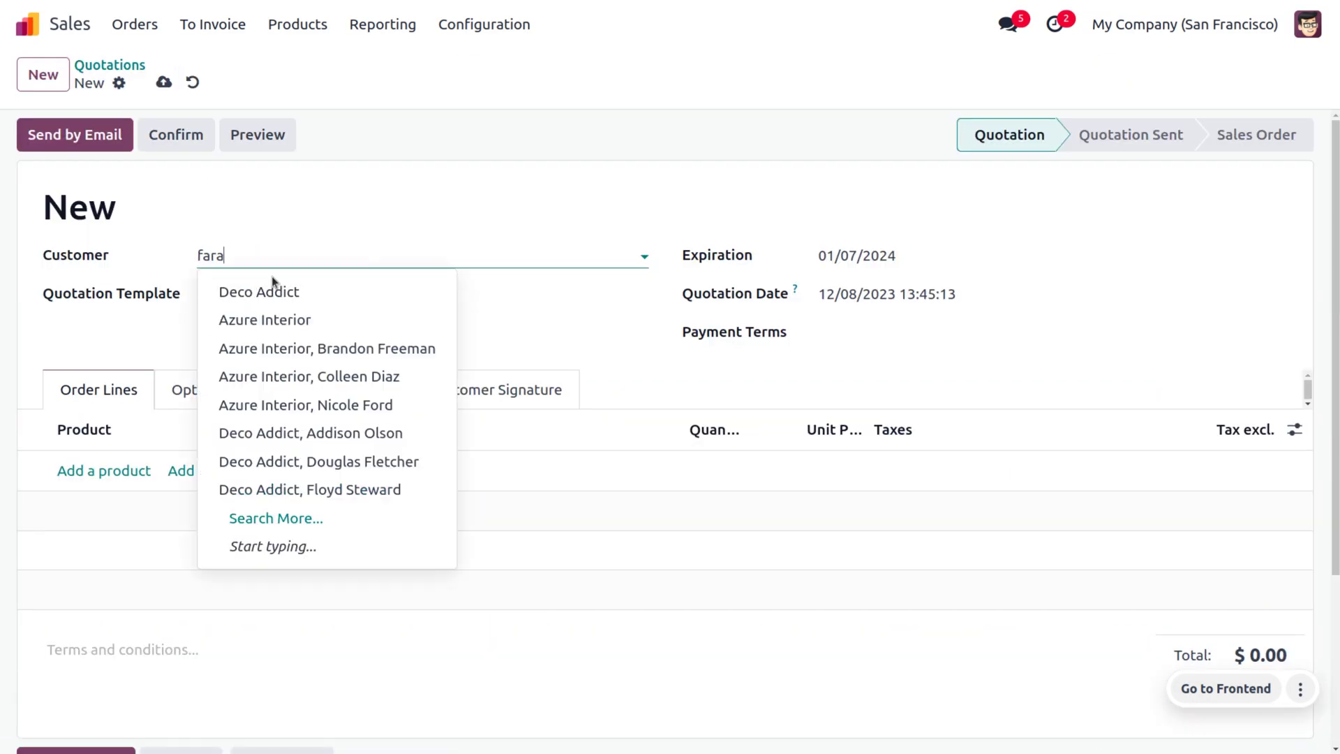
pyautogui.click(266, 296)
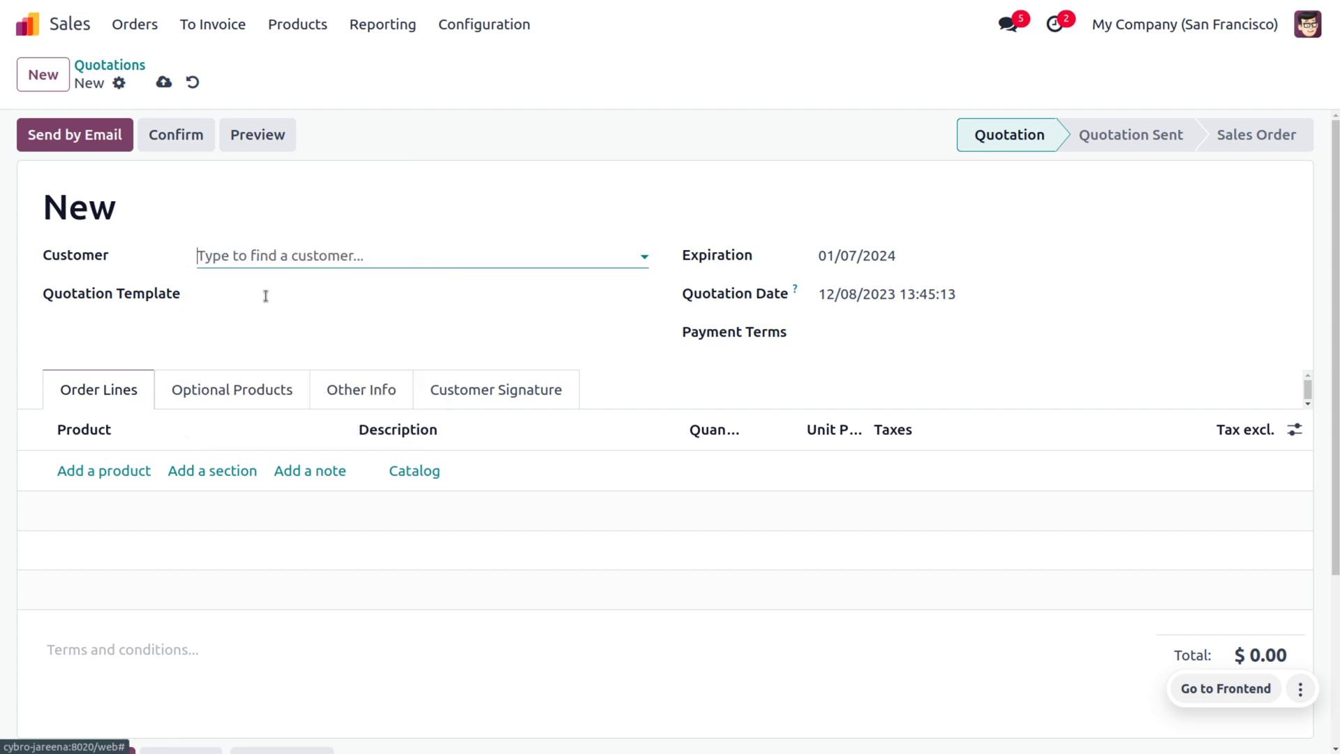
pyautogui.click(122, 470)
pyautogui.click(224, 183)
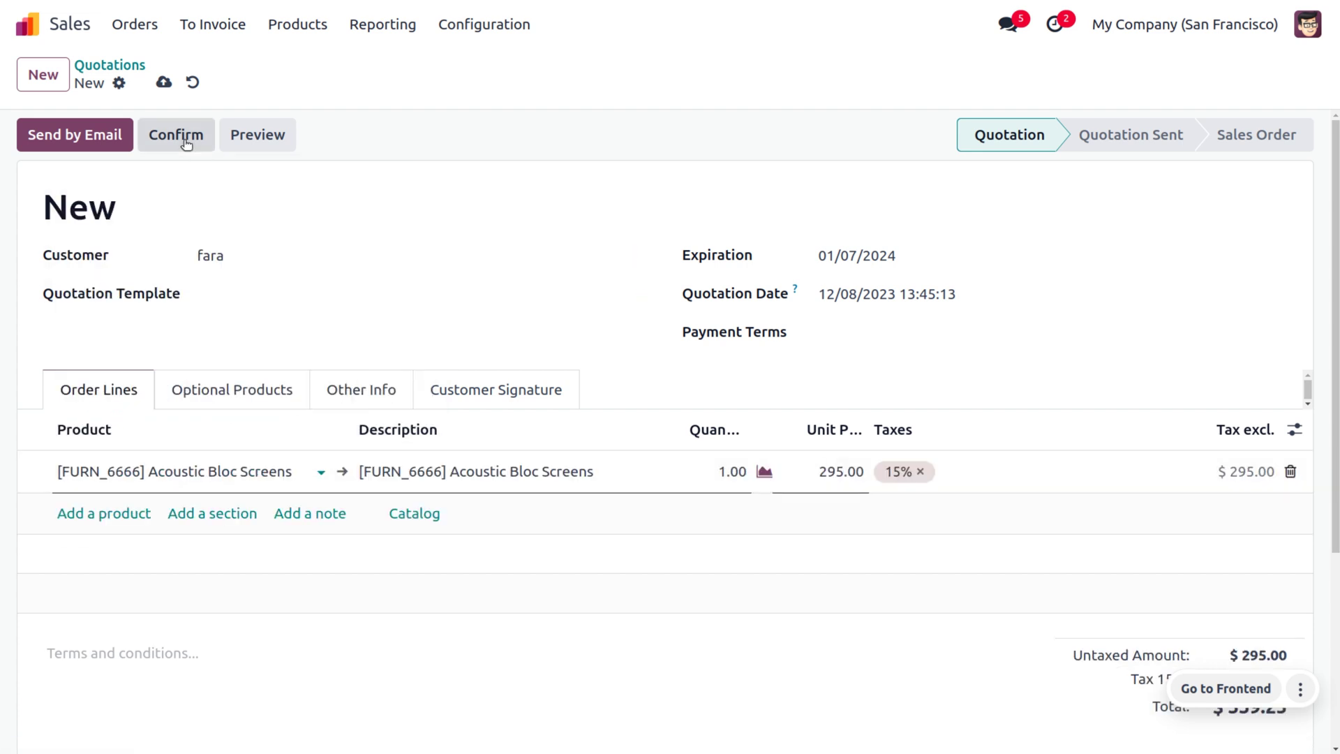
pyautogui.click(186, 141)
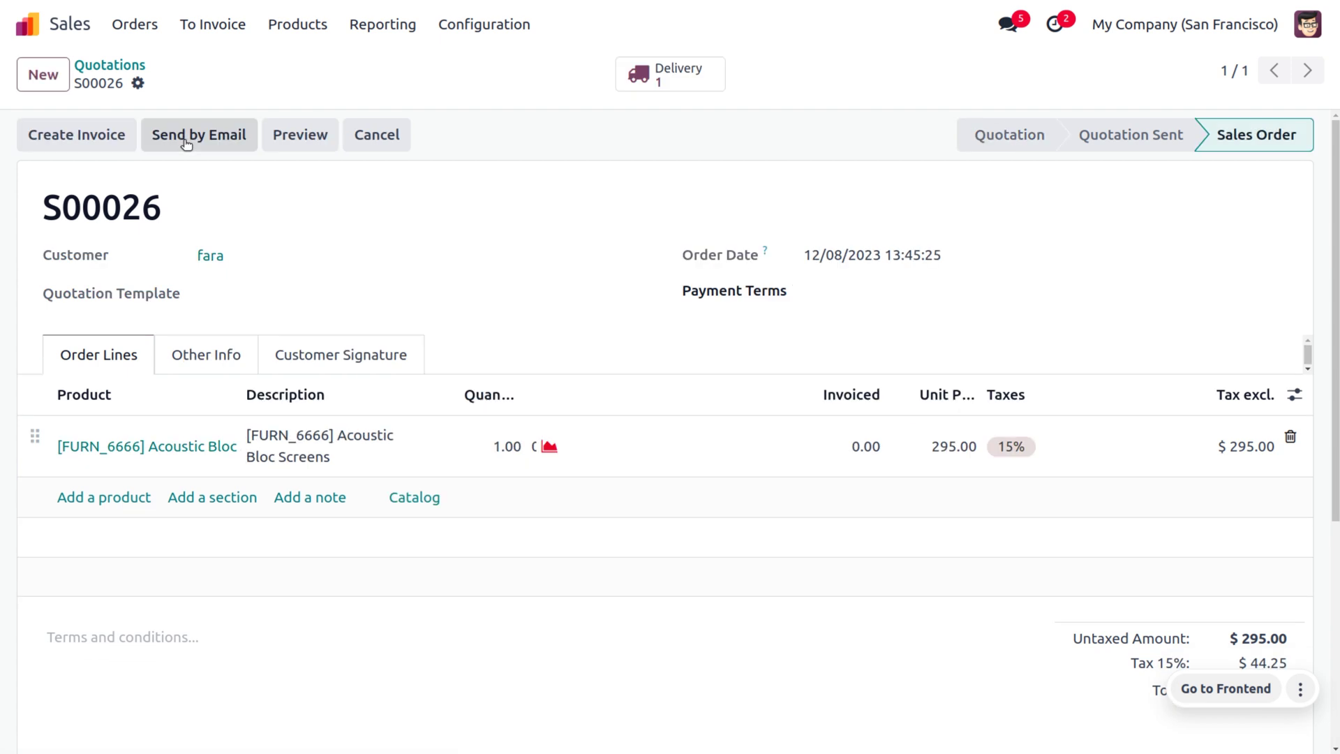
pyautogui.click(145, 24)
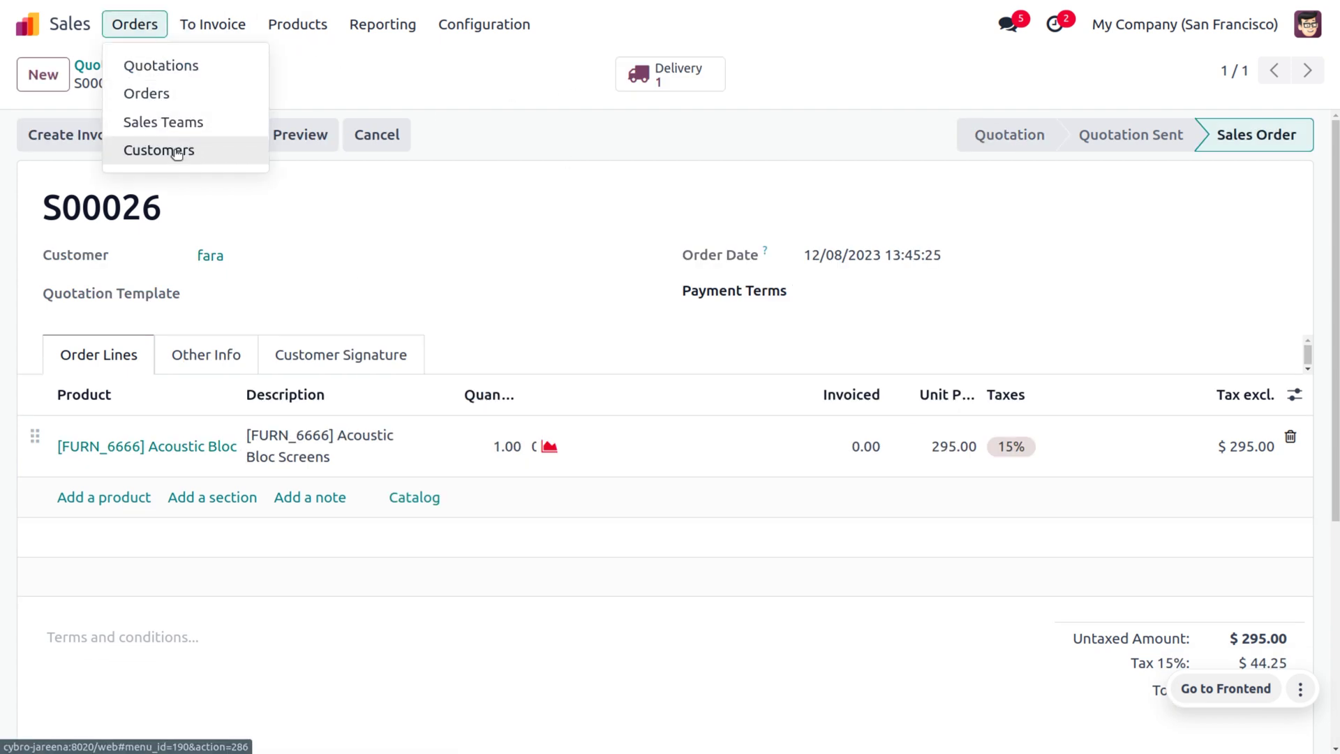
pyautogui.click(174, 148)
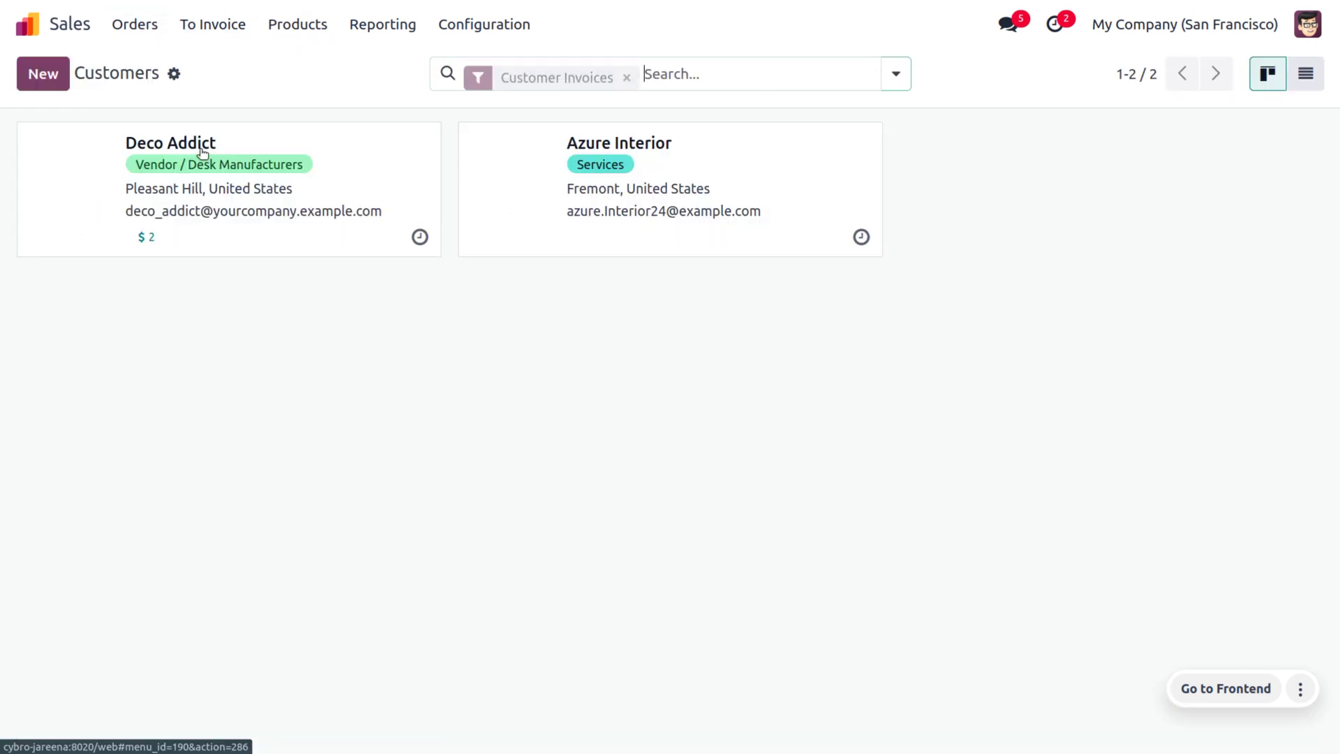
# Replace the Customer Invoices filter with a Name search for the new customer, showing one sale.
pyautogui.click(627, 73)
pyautogui.write('fara')
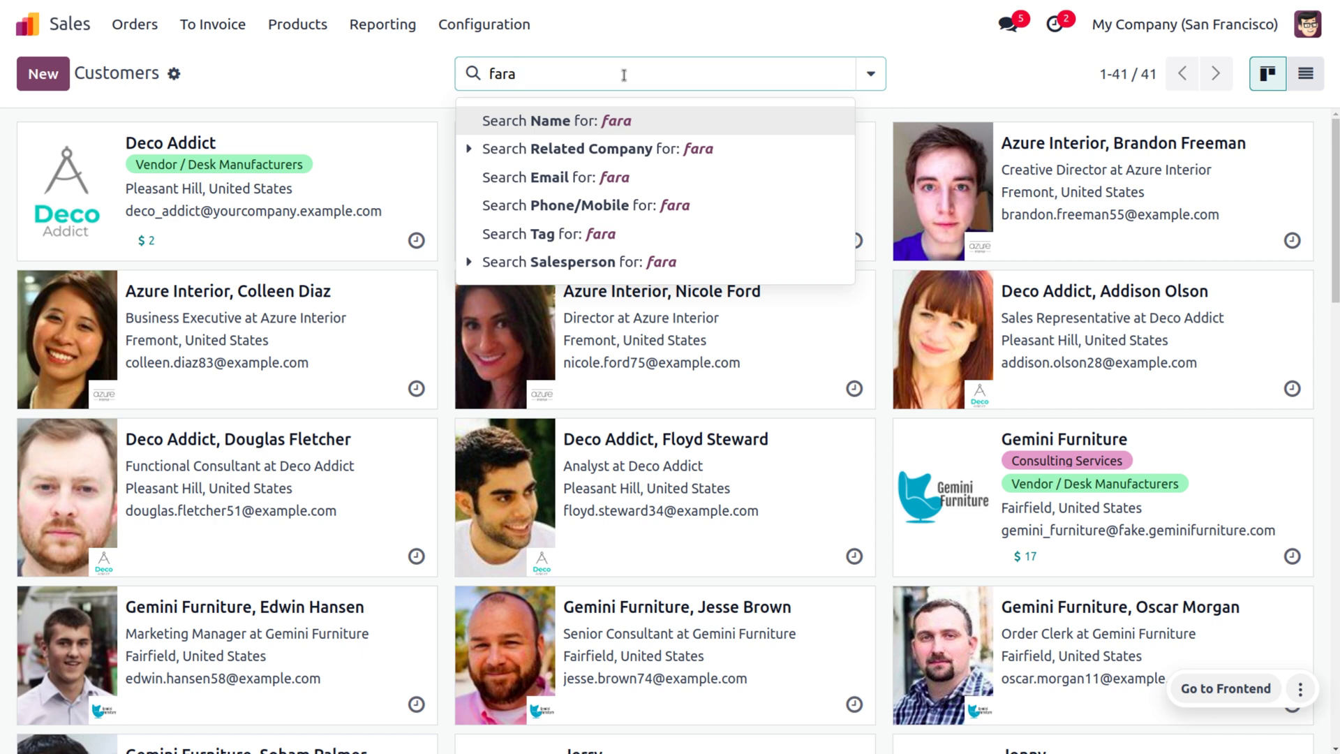
pyautogui.press('Return')
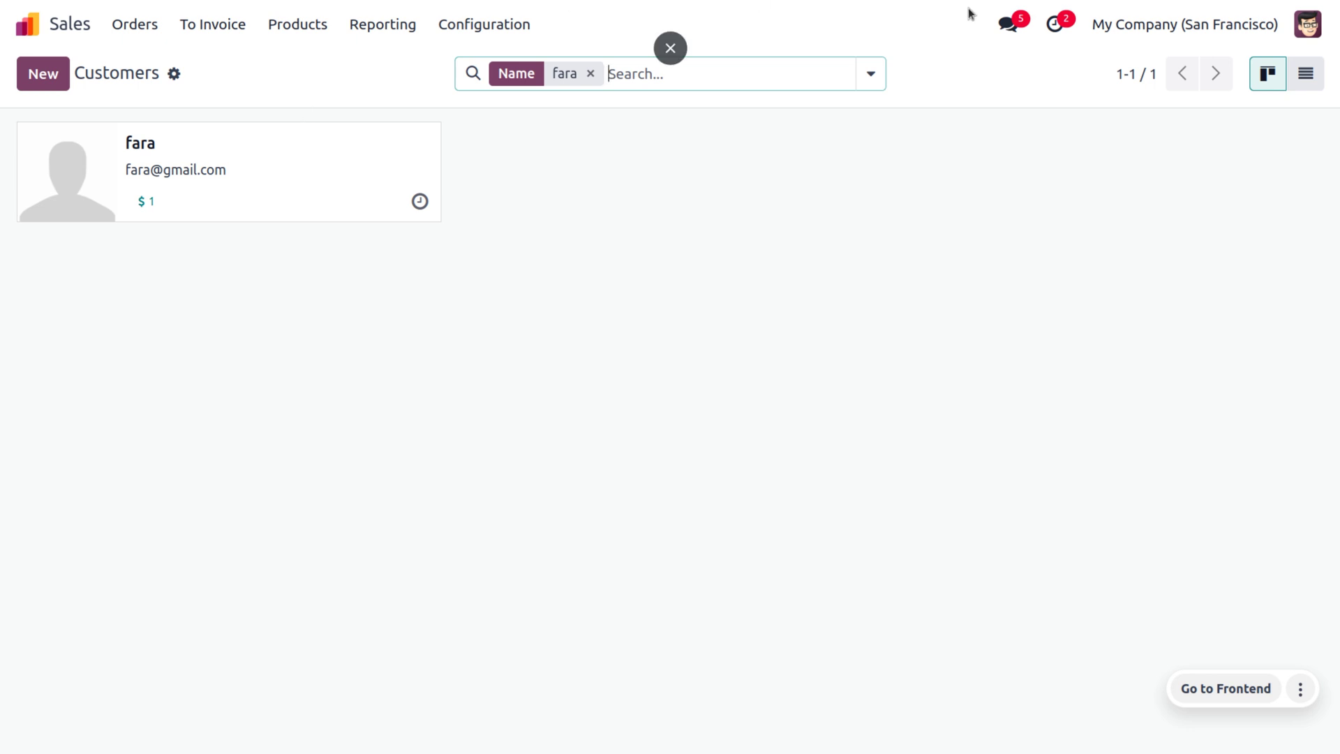
pyautogui.click(1303, 22)
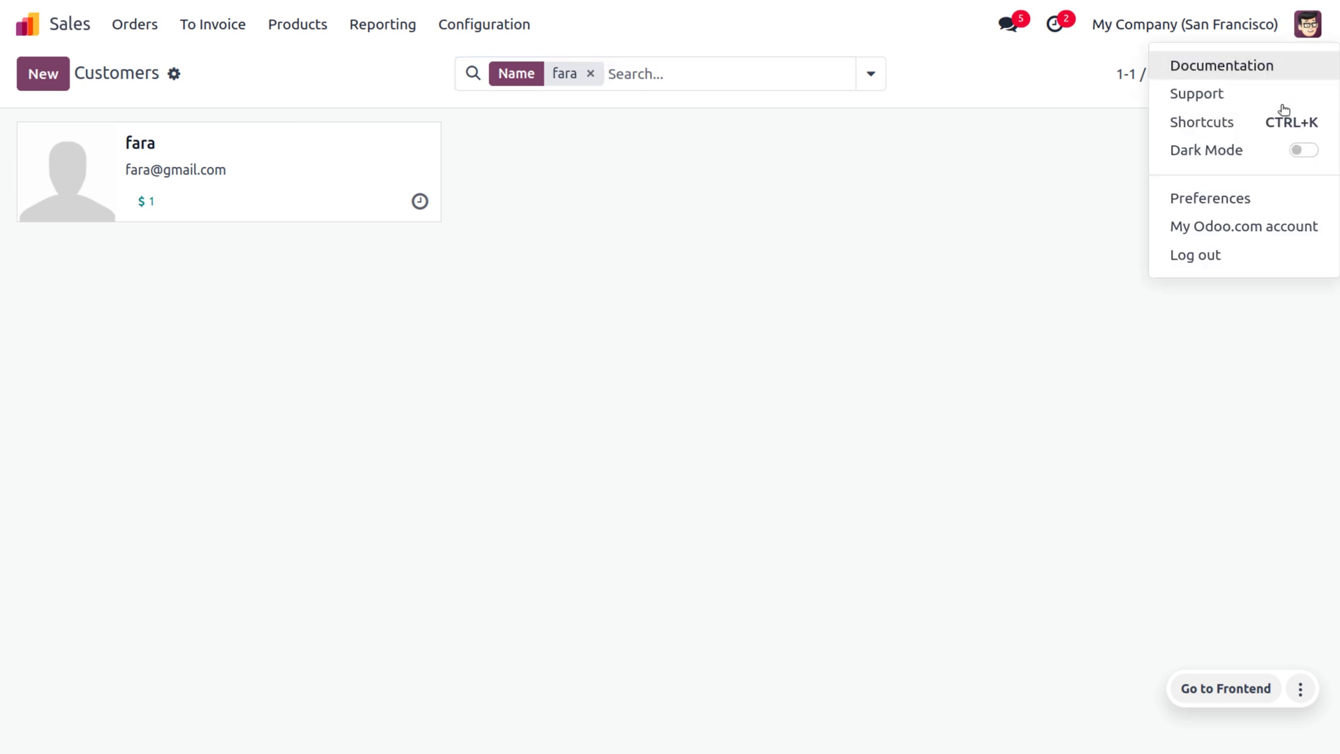
# Log out and sign in to the portal with the new customer's email and password.
pyautogui.click(1258, 261)
pyautogui.write('fara')
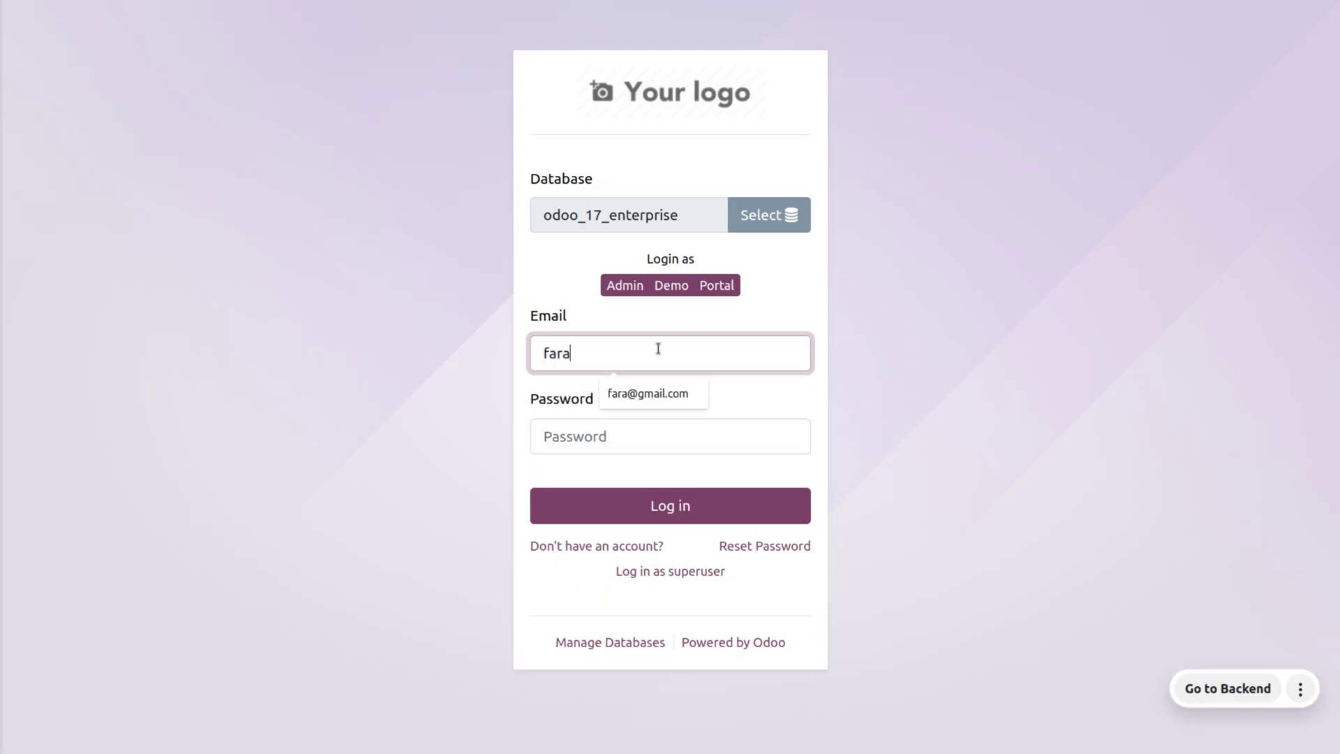
pyautogui.click(648, 393)
pyautogui.click(575, 421)
pyautogui.write('********')
pyautogui.click(638, 503)
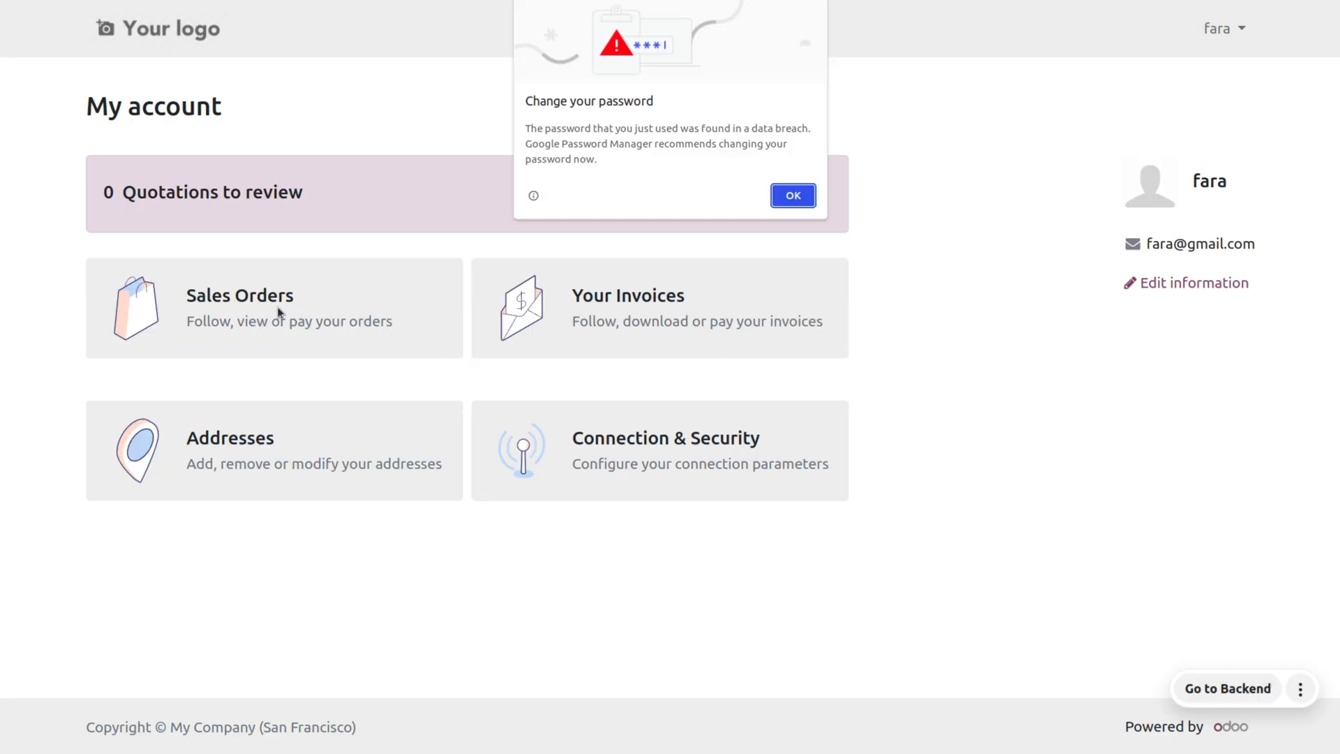
pyautogui.click(790, 195)
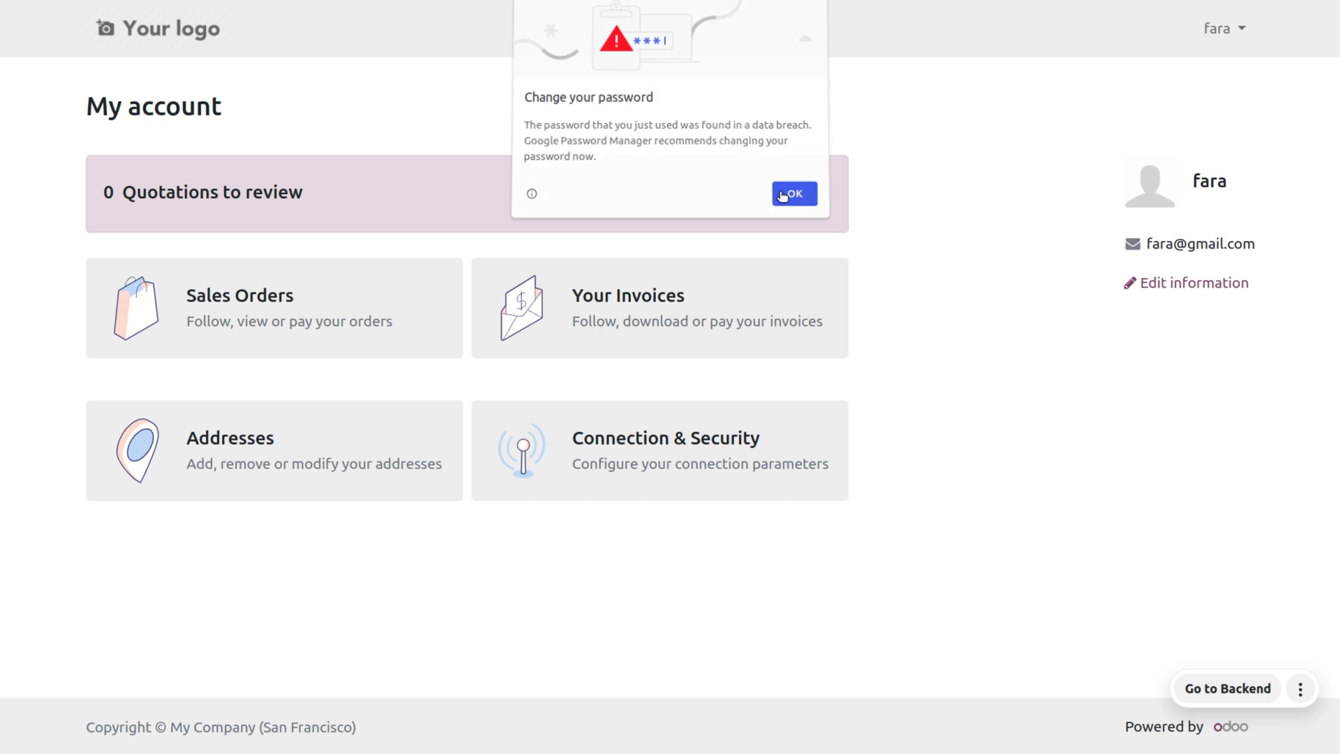
# View the customer's sales order S00026 totalling $339.25 on the portal.
pyautogui.click(244, 299)
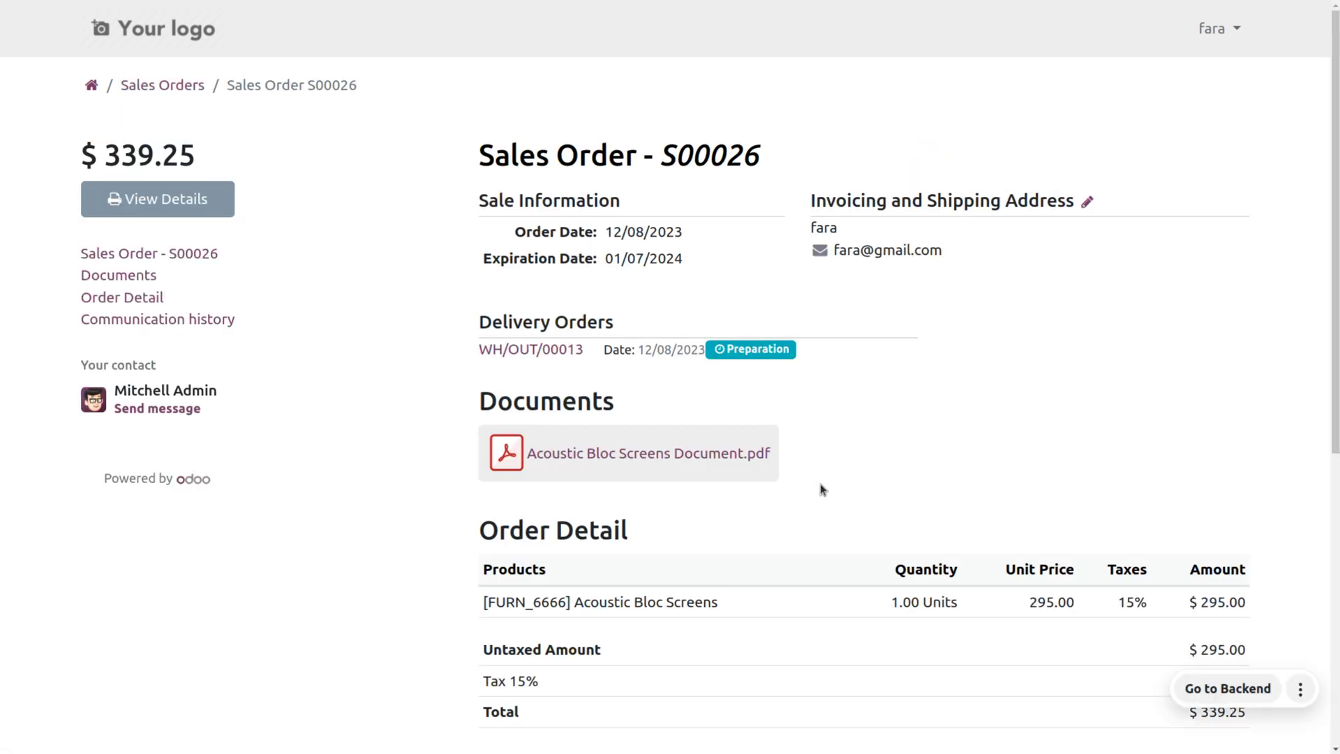
pyautogui.scroll(-7, 819, 484)
pyautogui.scroll(7, 819, 483)
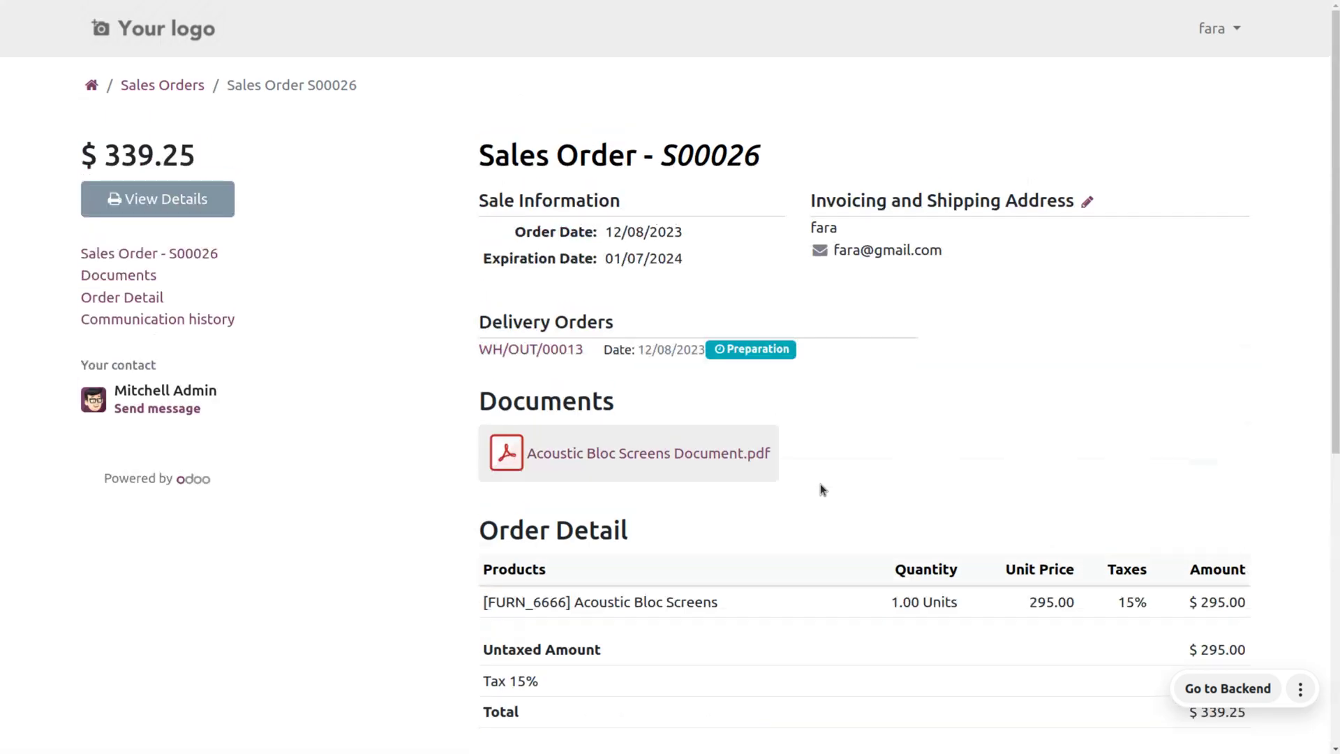